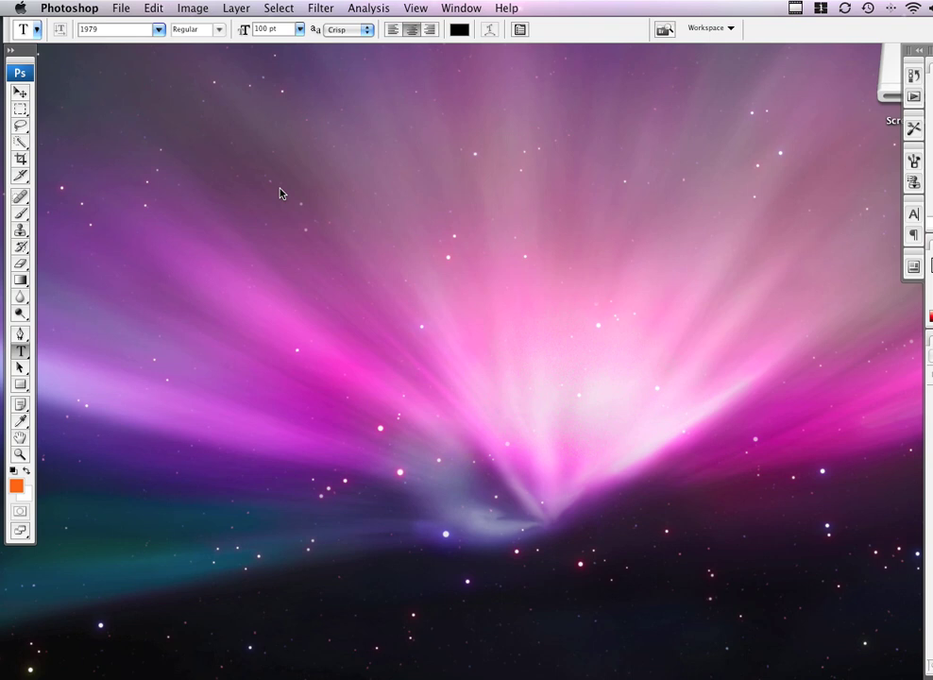
# Create a new 700 × 600 pixel document from the Web preset.
pyautogui.click(123, 9)
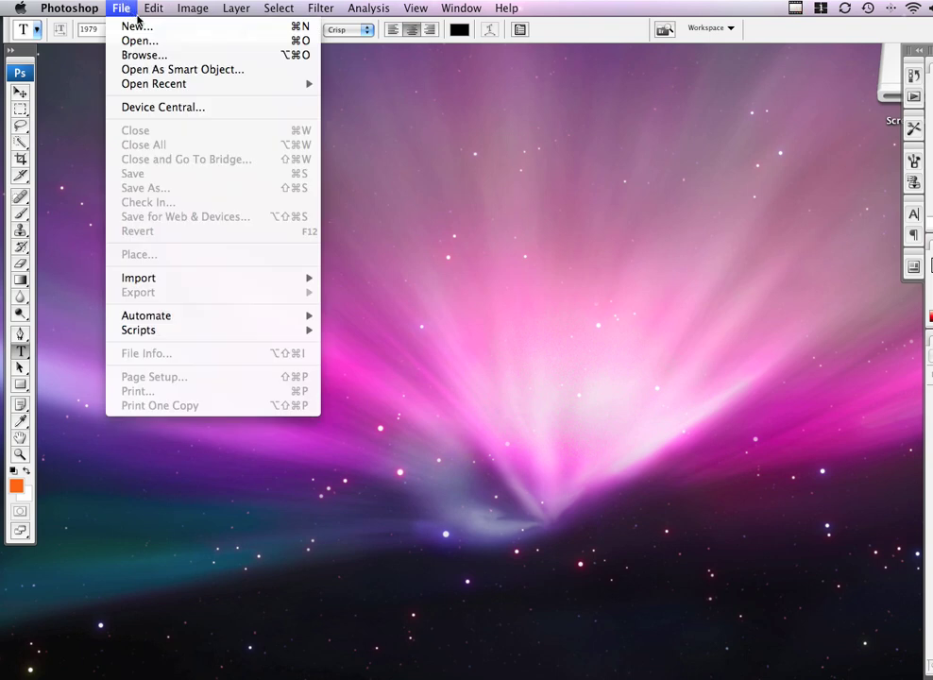
pyautogui.click(144, 29)
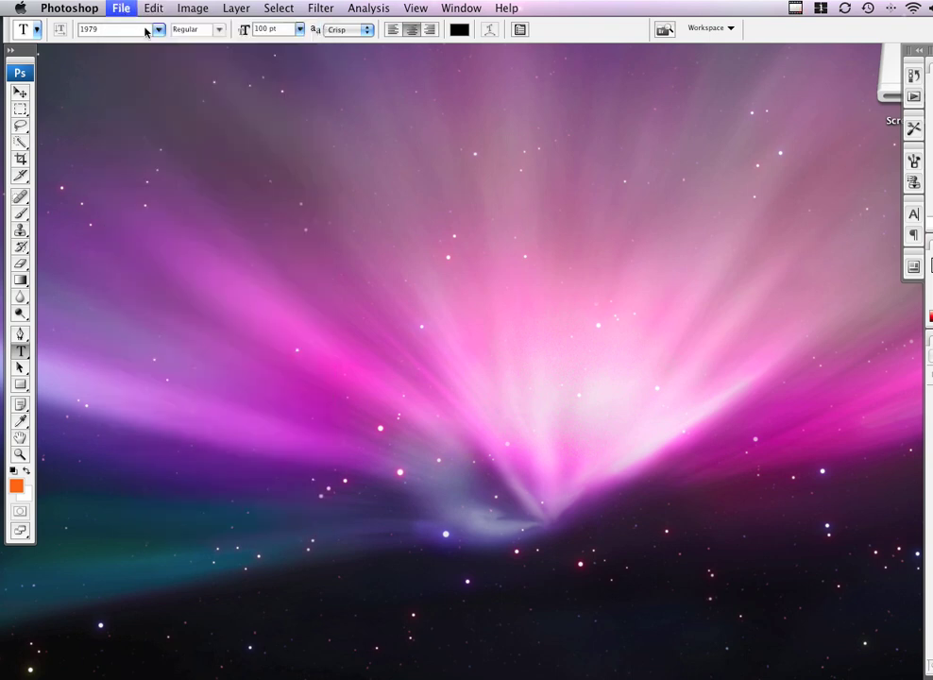
pyautogui.click(430, 193)
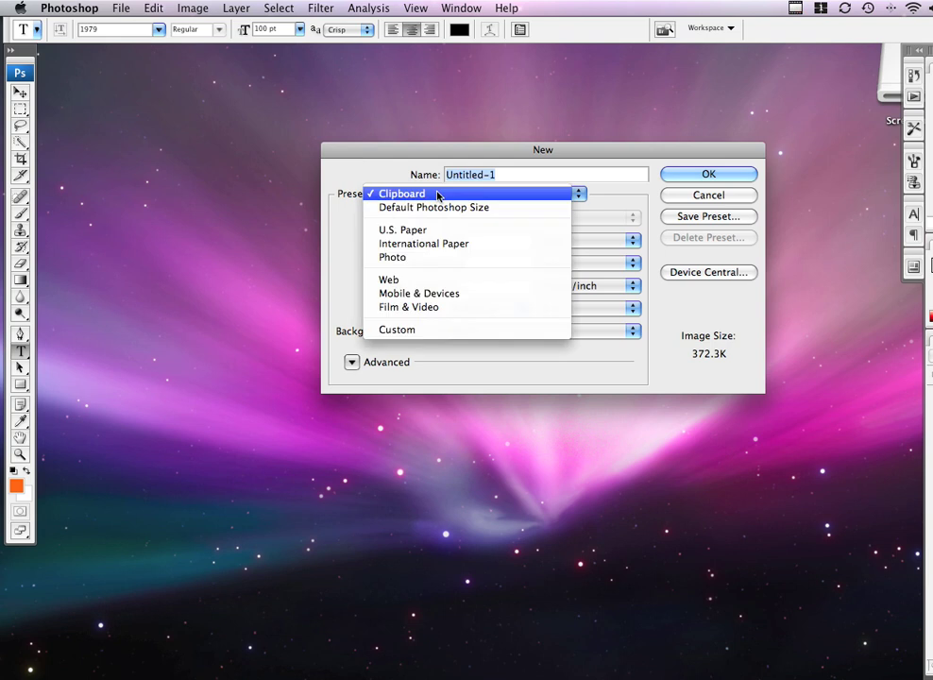
pyautogui.click(406, 280)
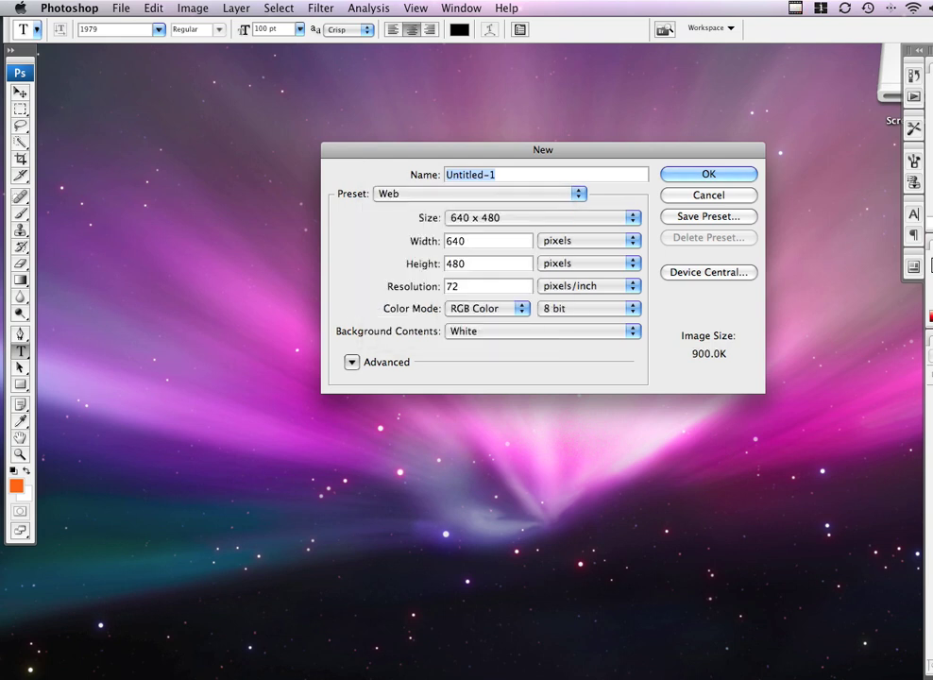
pyautogui.doubleClick(469, 244)
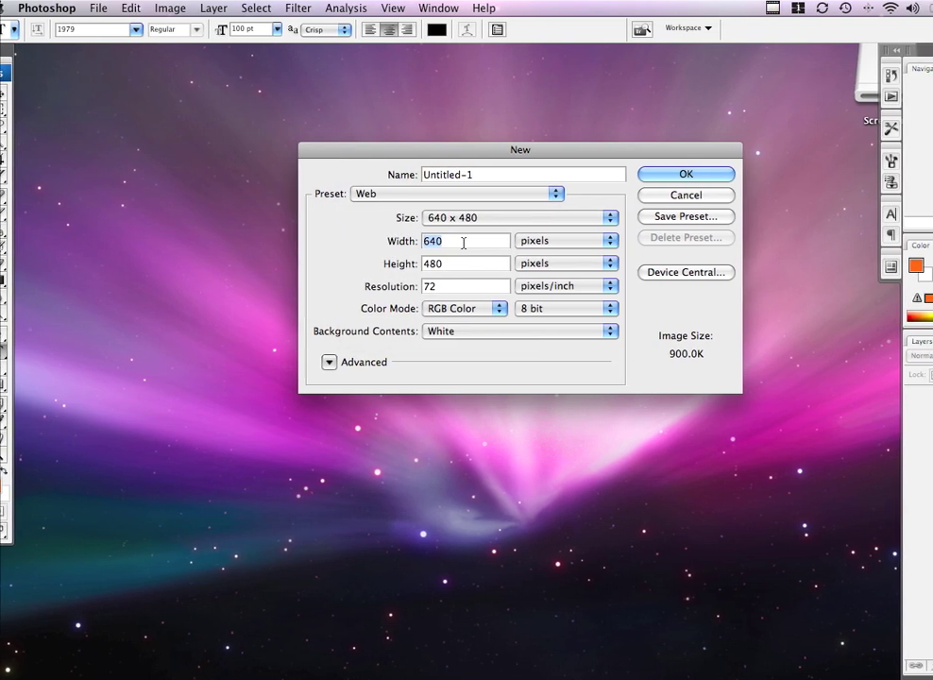
pyautogui.write('70')
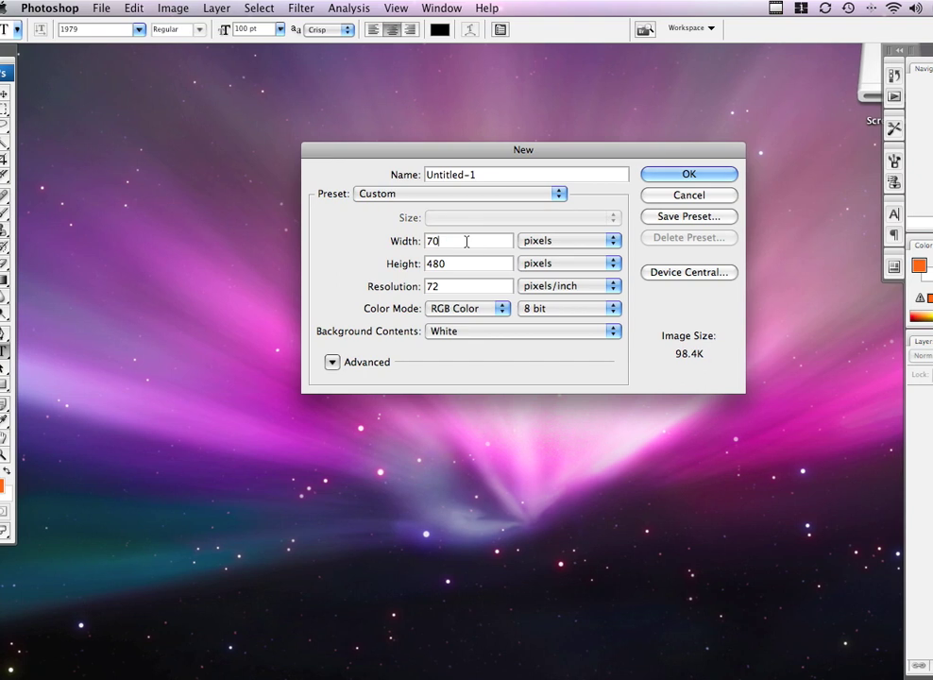
pyautogui.write('0')
pyautogui.press('Tab')
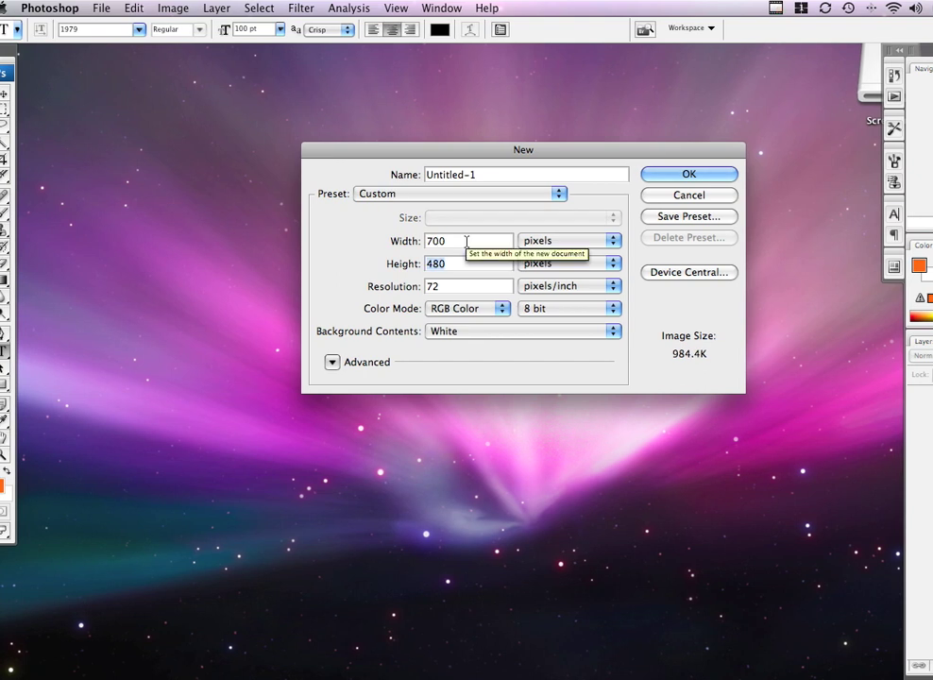
pyautogui.write('600')
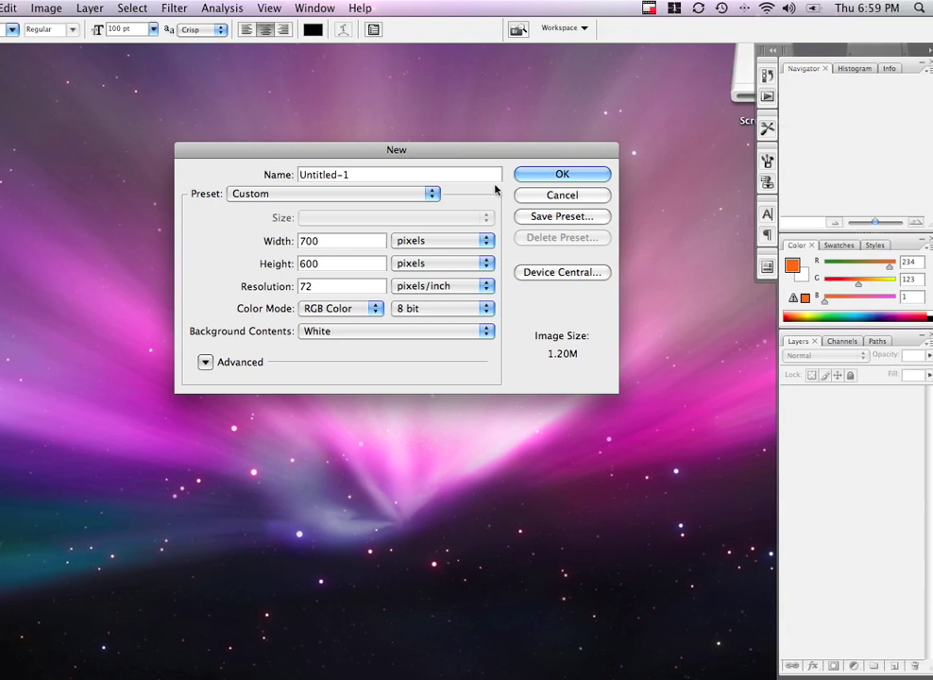
pyautogui.click(540, 176)
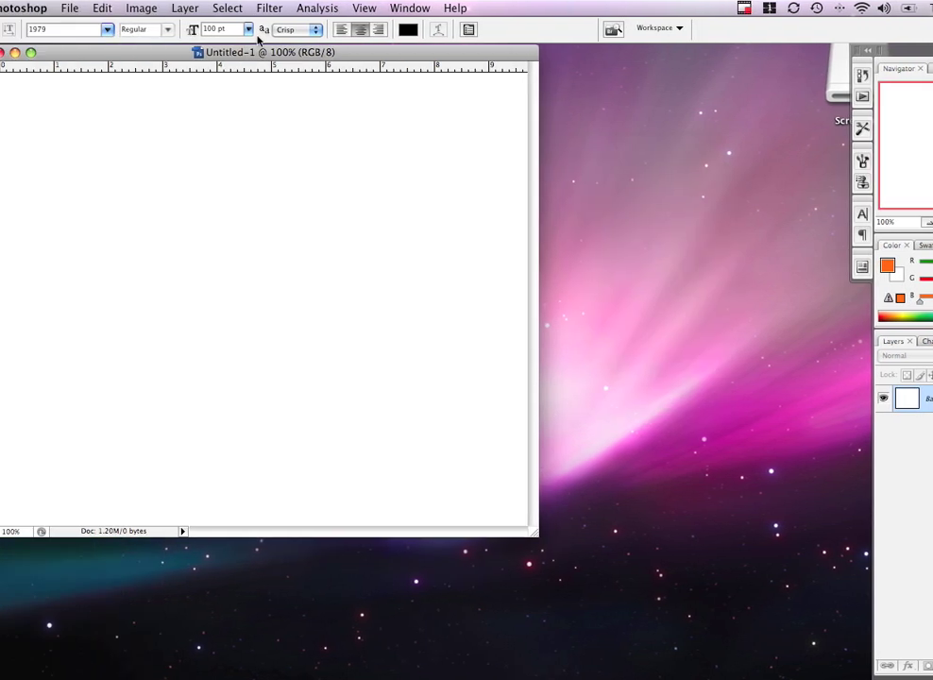
pyautogui.moveTo(217, 52); pyautogui.dragTo(354, 79)
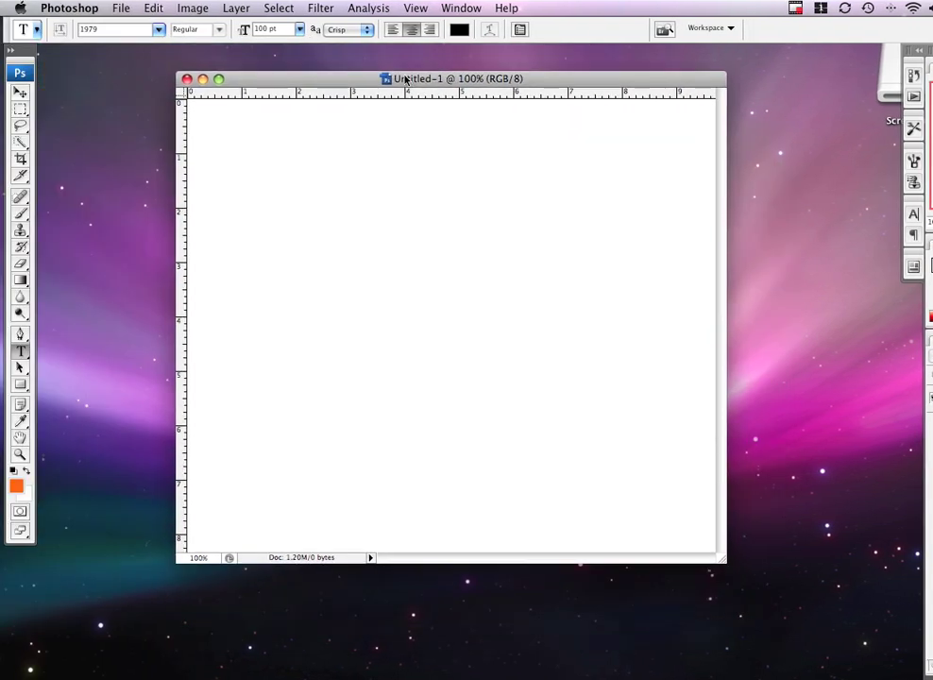
pyautogui.click(224, 101)
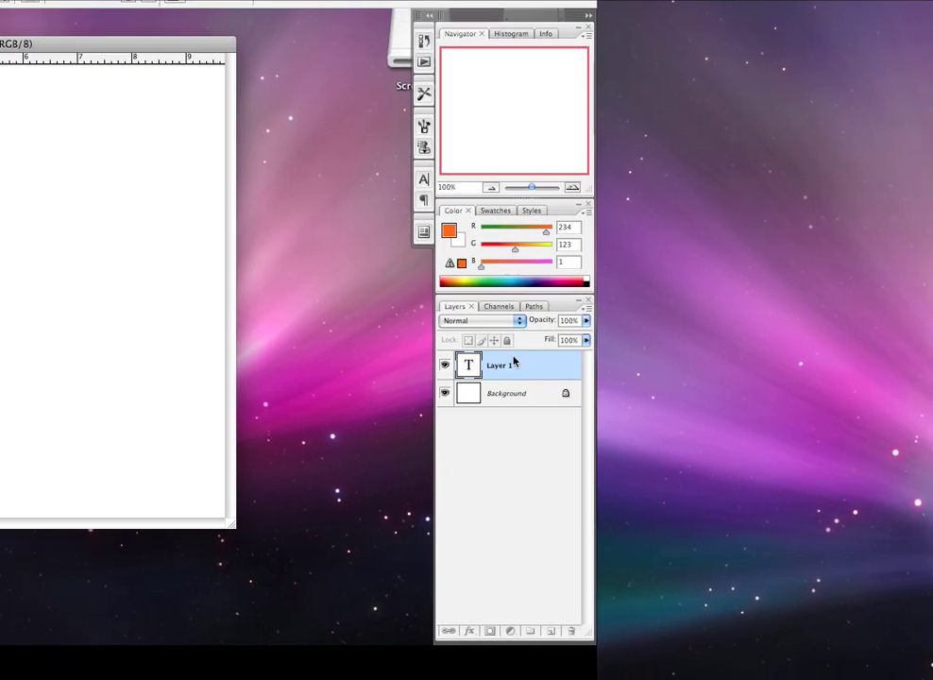
pyautogui.rightClick(912, 391)
pyautogui.click(432, 369)
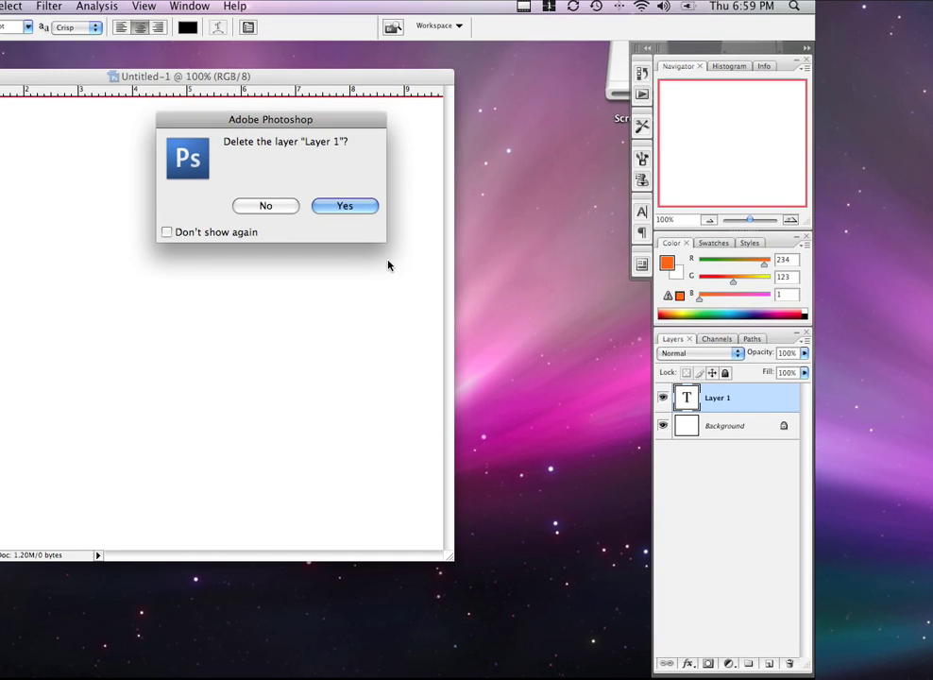
pyautogui.press('Return')
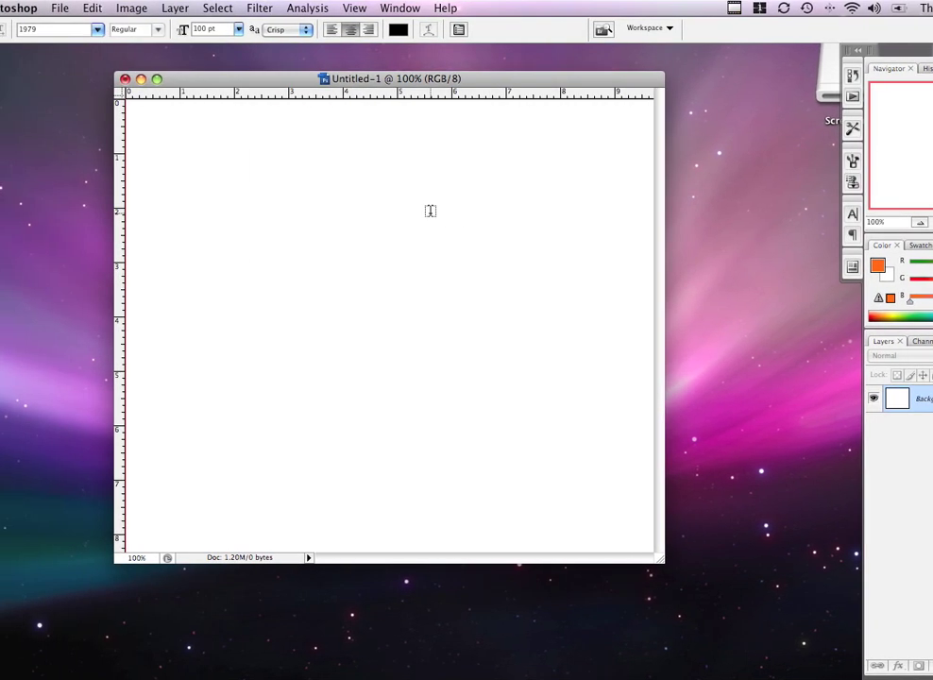
# Drag a vertical and a horizontal guide from the rulers to cross at the canvas centre.
pyautogui.click(425, 8)
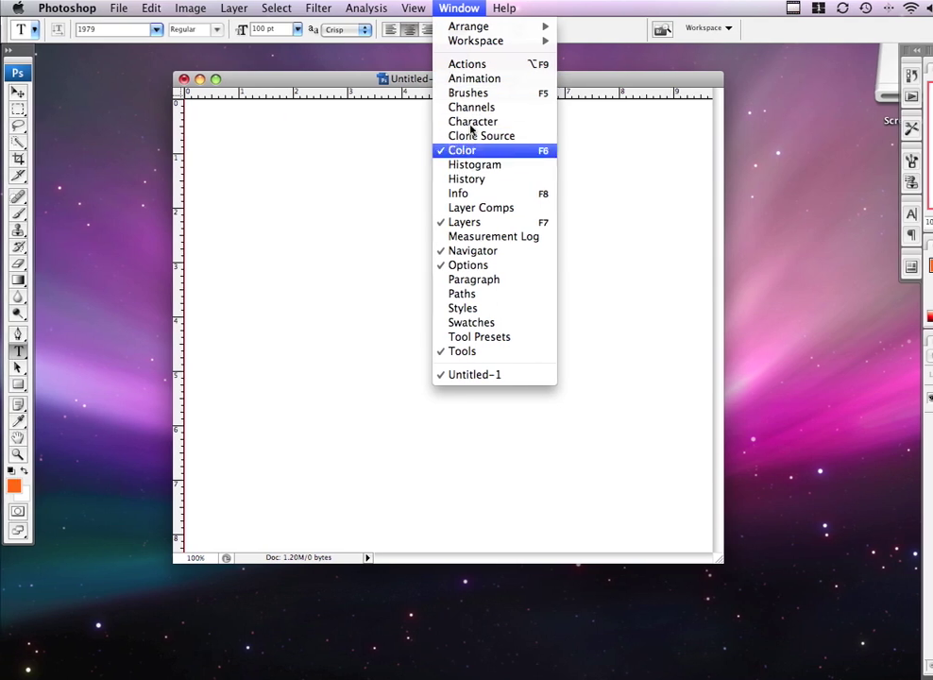
pyautogui.moveTo(427, 7)
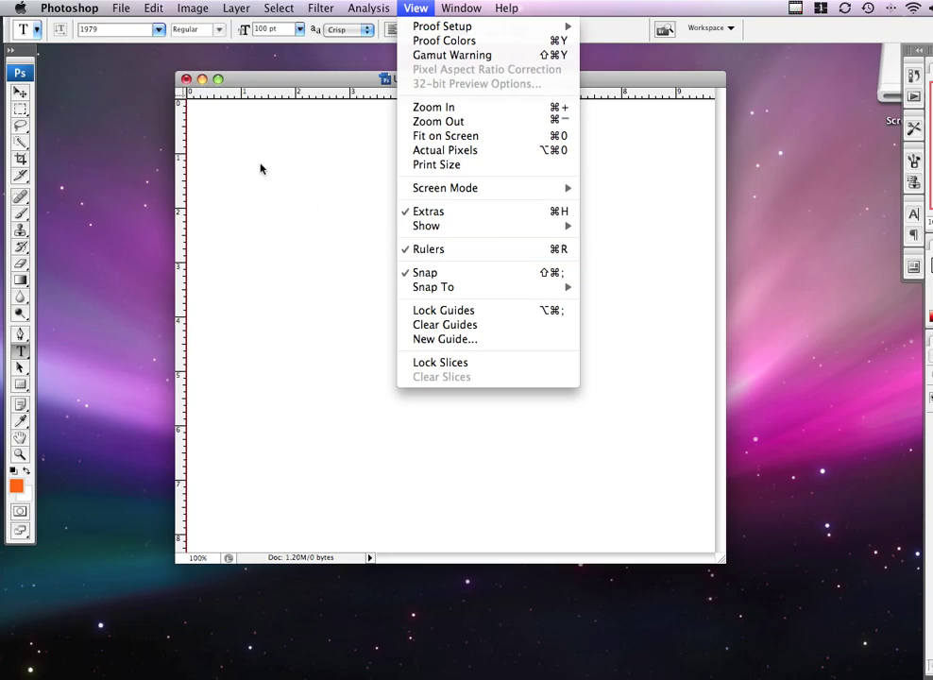
pyautogui.click(251, 85)
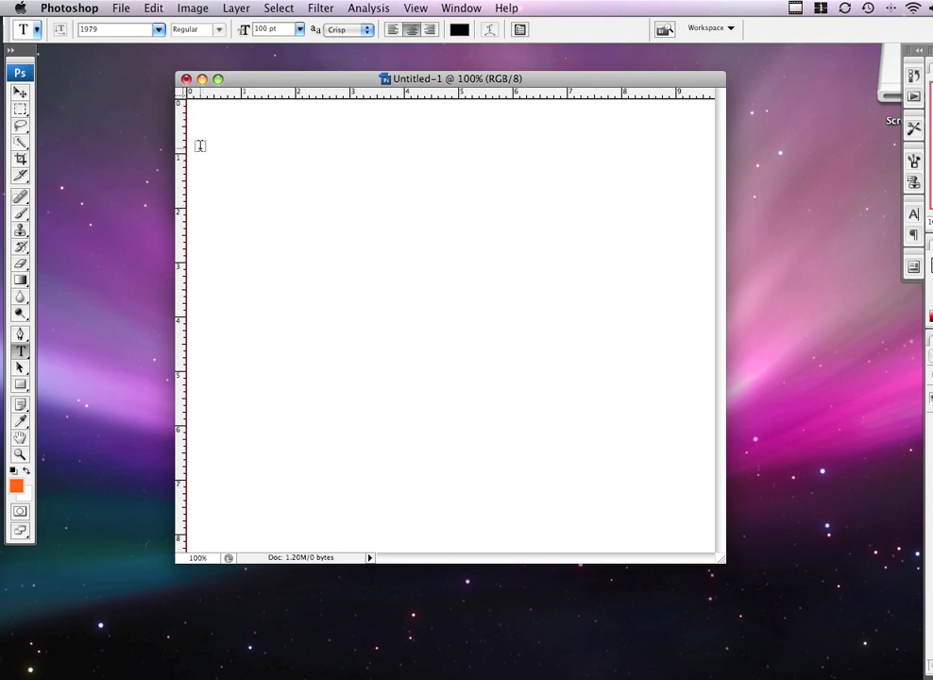
pyautogui.moveTo(182, 150); pyautogui.dragTo(451, 174)
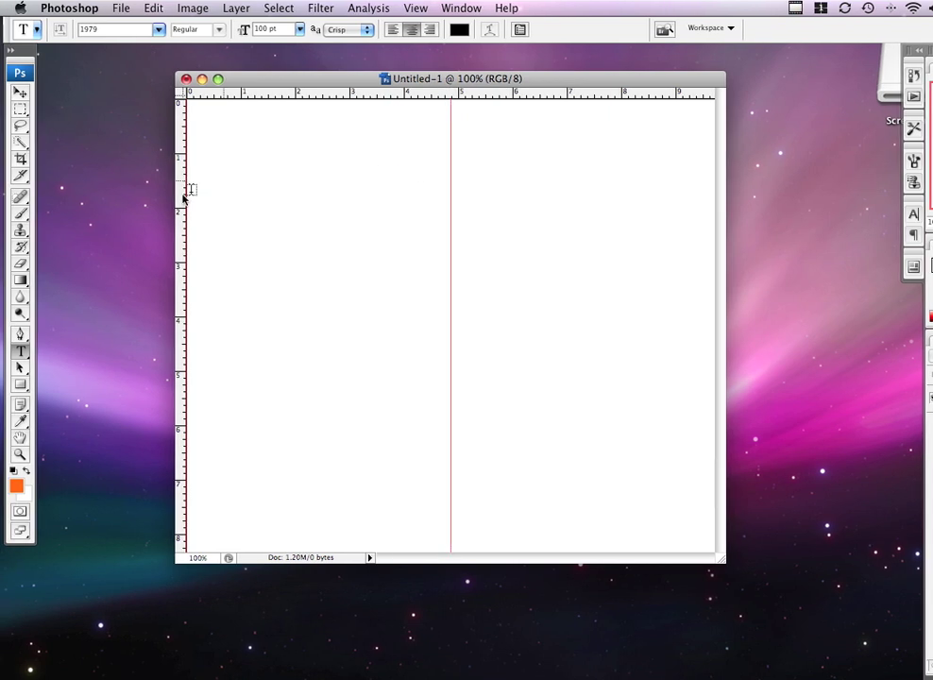
pyautogui.moveTo(319, 100); pyautogui.dragTo(322, 326)
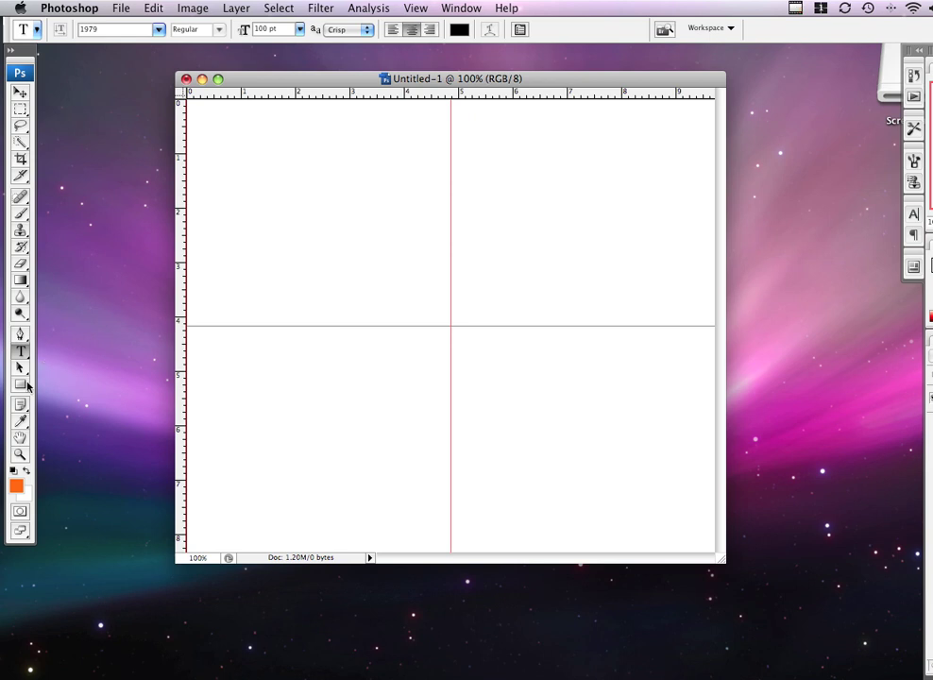
# Draw a black (000000) rectangle shape covering the whole canvas.
pyautogui.click(24, 383)
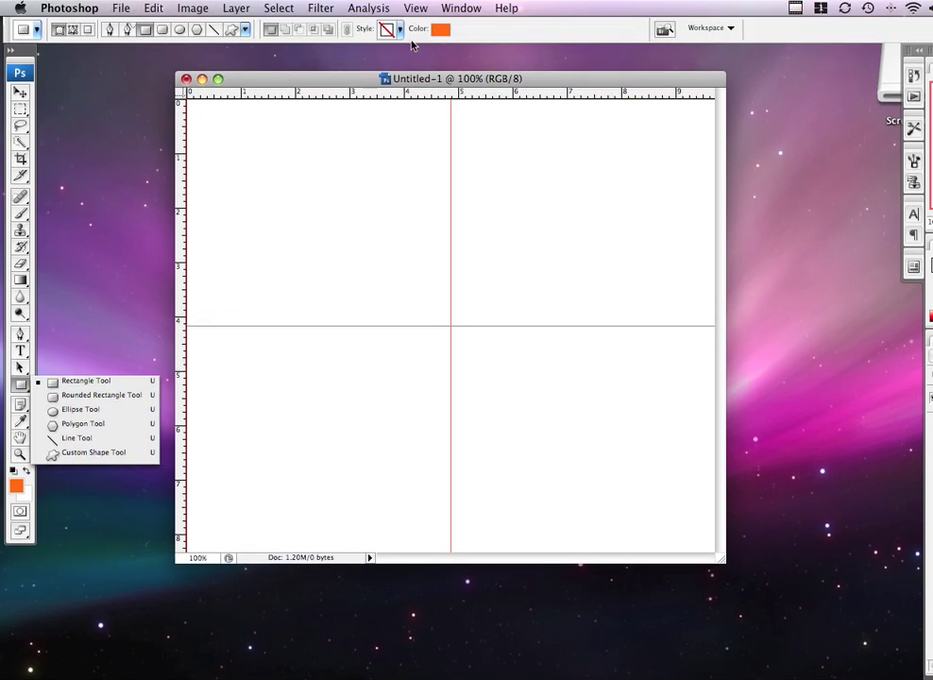
pyautogui.press('Escape')
pyautogui.click(446, 31)
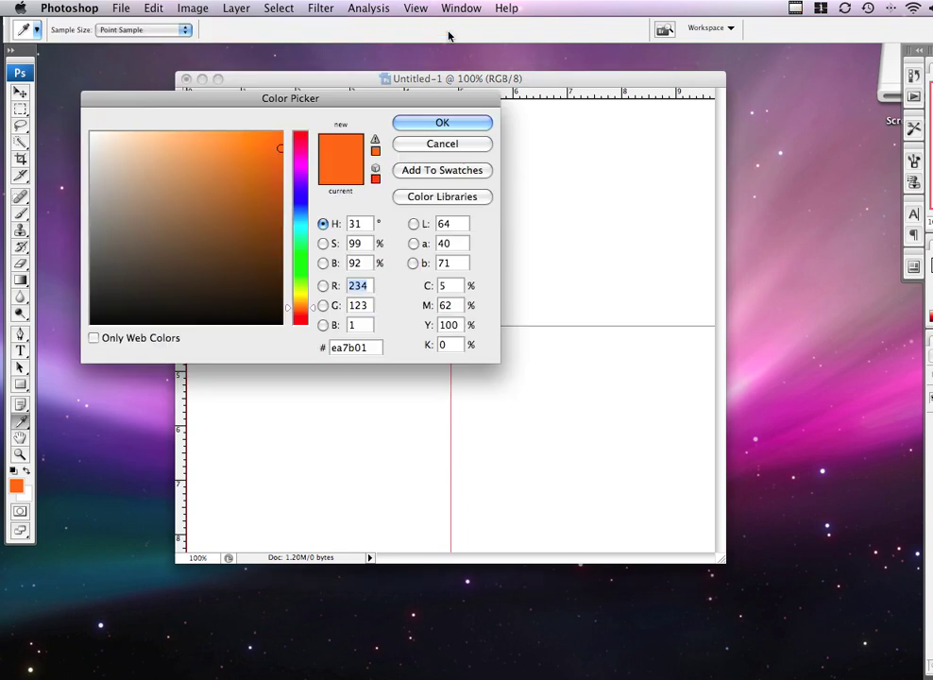
pyautogui.moveTo(173, 161); pyautogui.dragTo(281, 323)
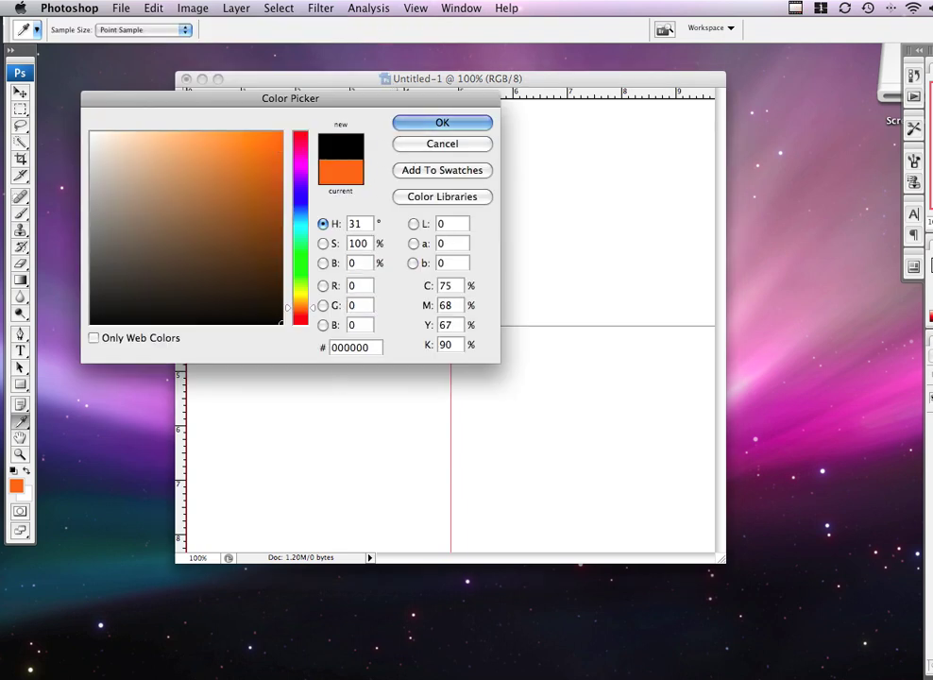
pyautogui.press('Return')
pyautogui.moveTo(187, 101); pyautogui.dragTo(709, 550)
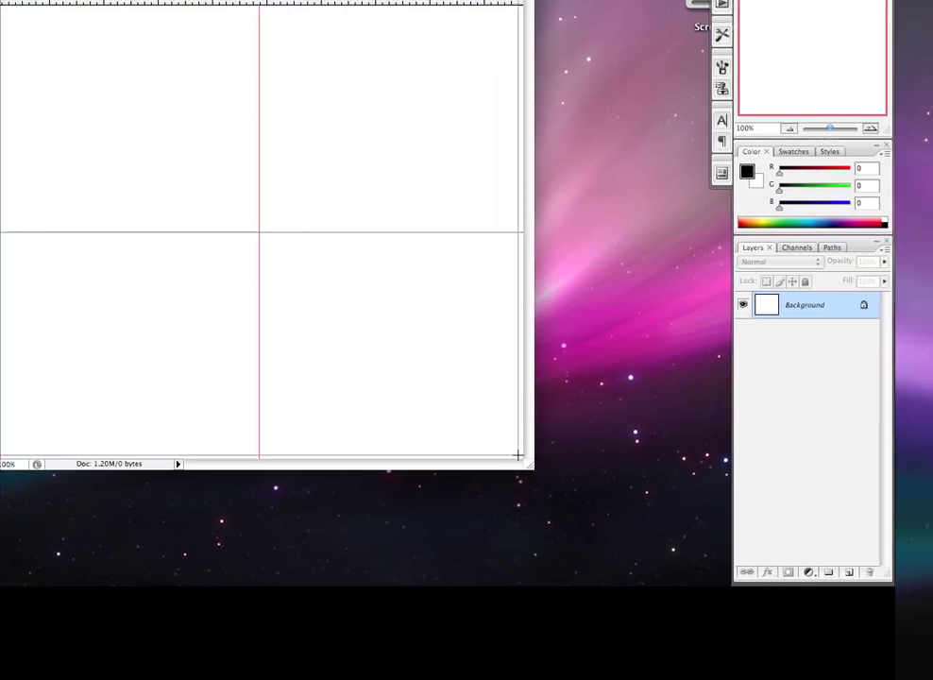
pyautogui.moveTo(518, 455); pyautogui.dragTo(467, 459)
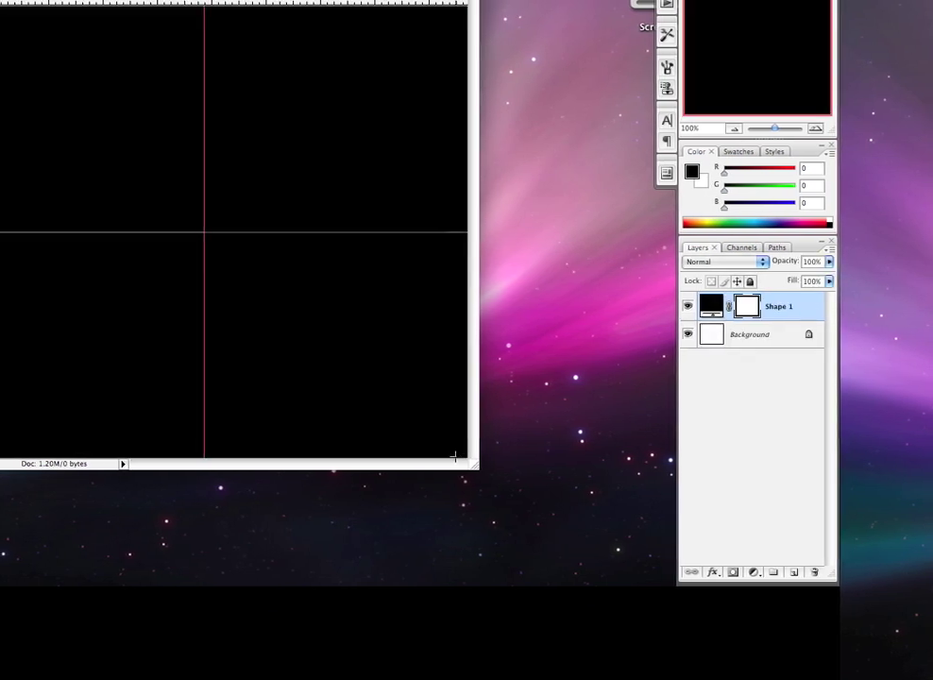
# Enlarge the document window and add guides along the canvas's bottom and right edges.
pyautogui.moveTo(525, 531); pyautogui.dragTo(640, 571)
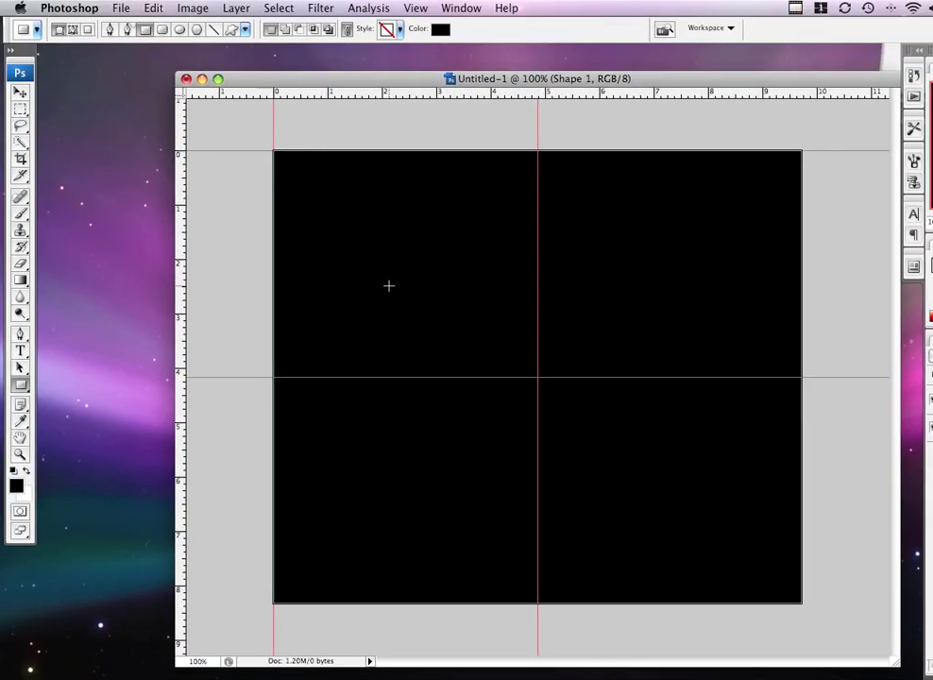
pyautogui.moveTo(324, 91); pyautogui.dragTo(404, 602)
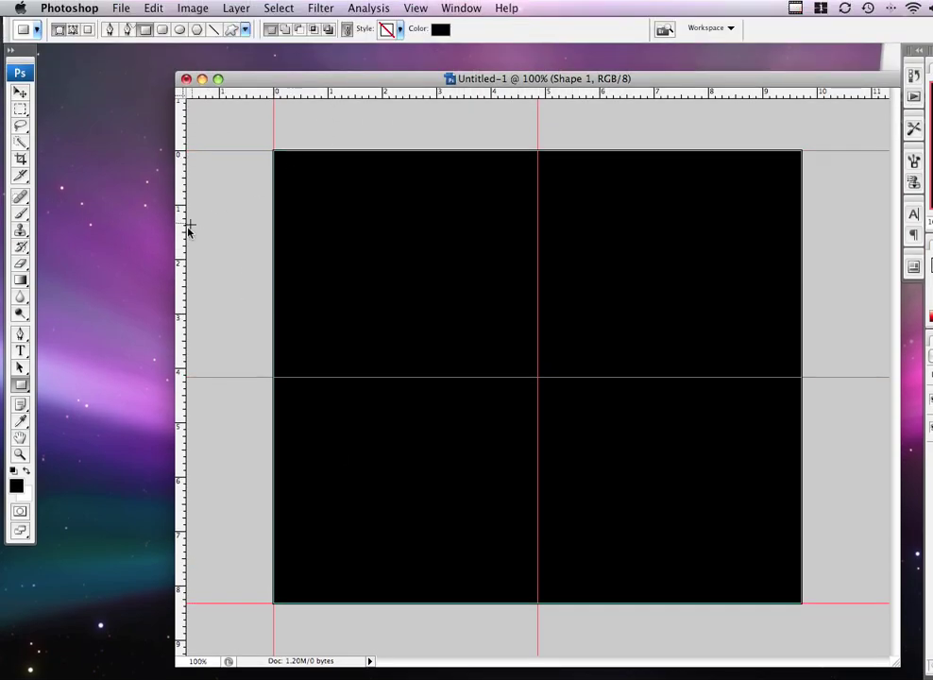
pyautogui.moveTo(177, 234); pyautogui.dragTo(801, 307)
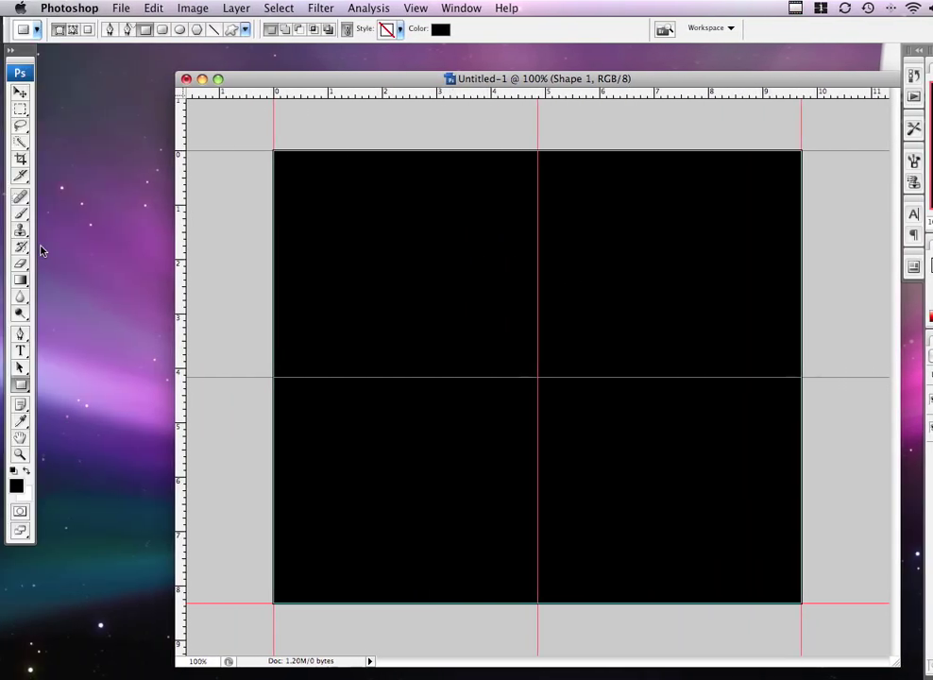
# Type 'DEMO' in white (ffffff) on the black rectangle.
pyautogui.click(18, 350)
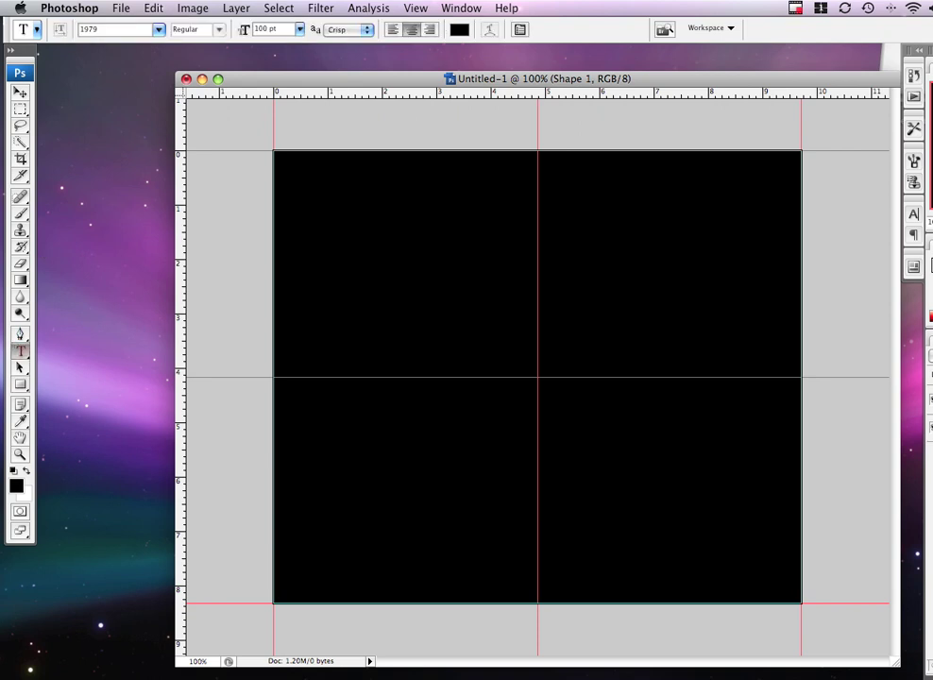
pyautogui.click(352, 302)
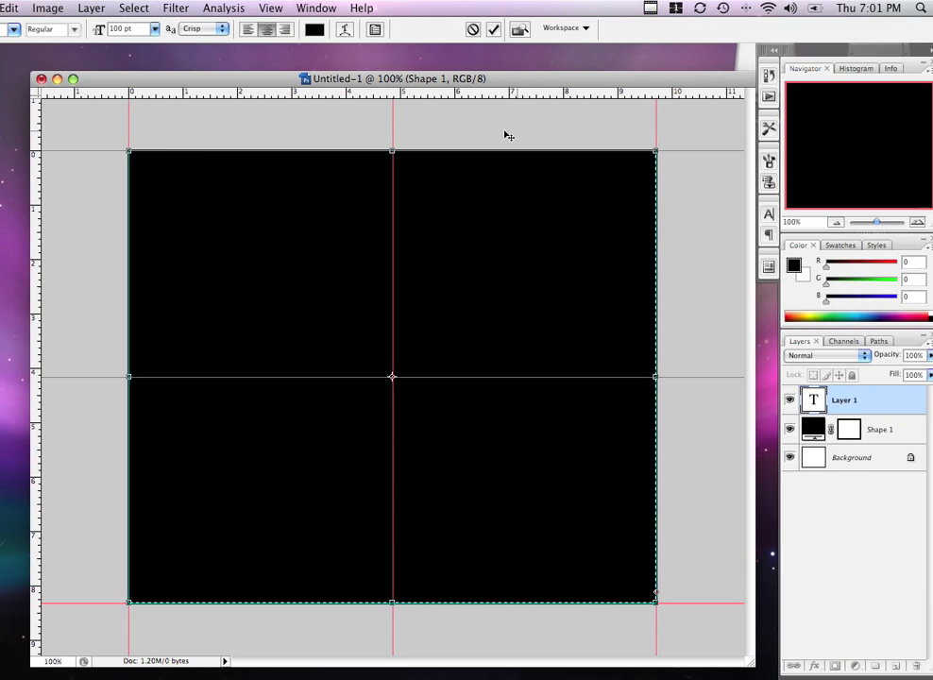
pyautogui.press('Return')
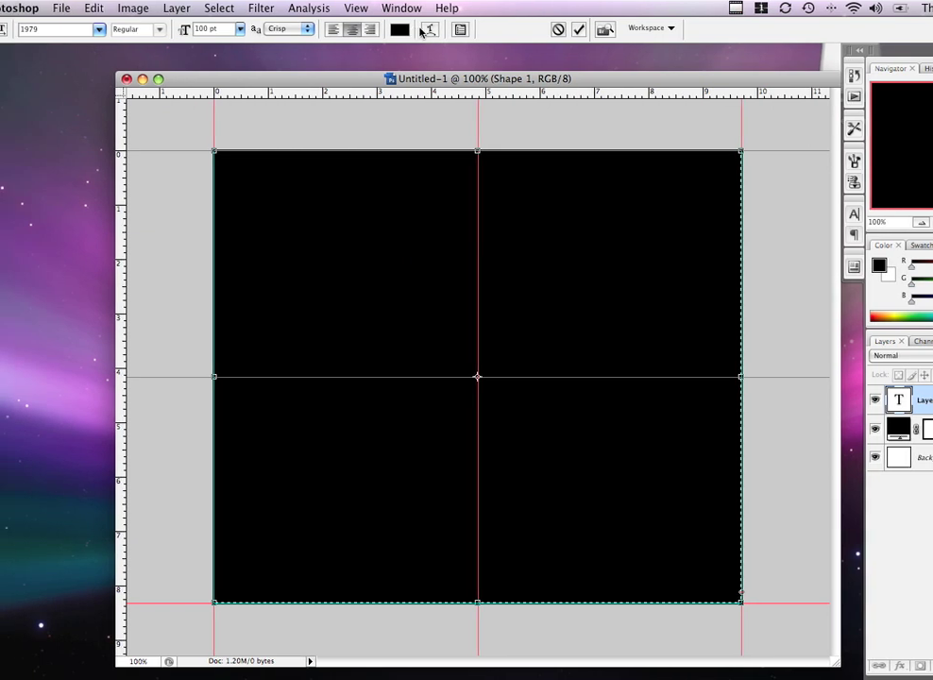
pyautogui.click(399, 29)
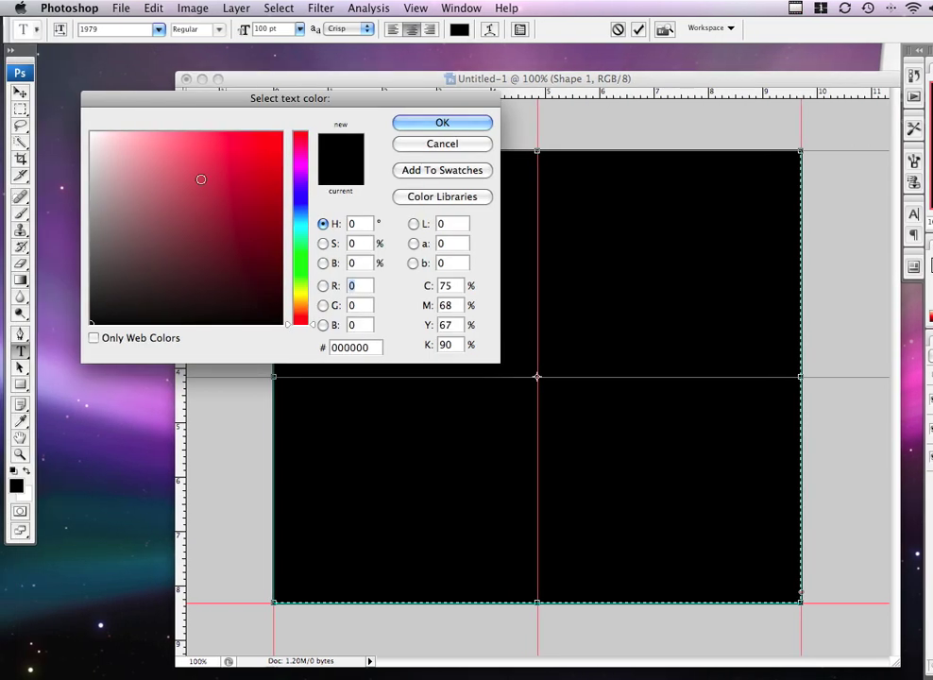
pyautogui.click(117, 131)
pyautogui.moveTo(119, 148); pyautogui.dragTo(90, 131)
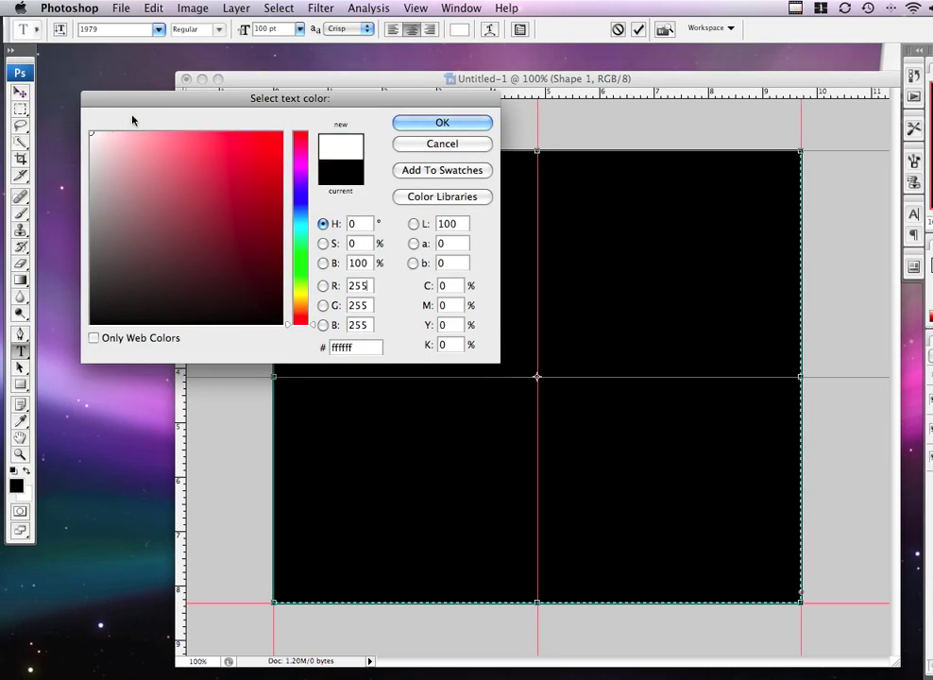
pyautogui.click(445, 122)
pyautogui.write('DEMO')
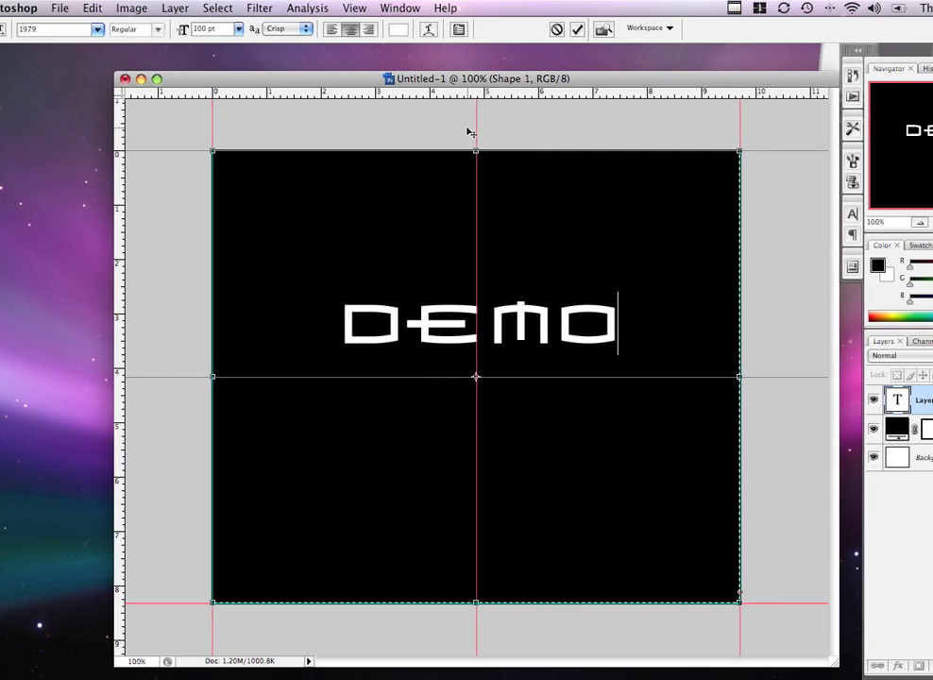
pyautogui.write(' T')
pyautogui.write('E')
pyautogui.press('BackSpace')
pyautogui.press('BackSpace')
pyautogui.press('BackSpace')
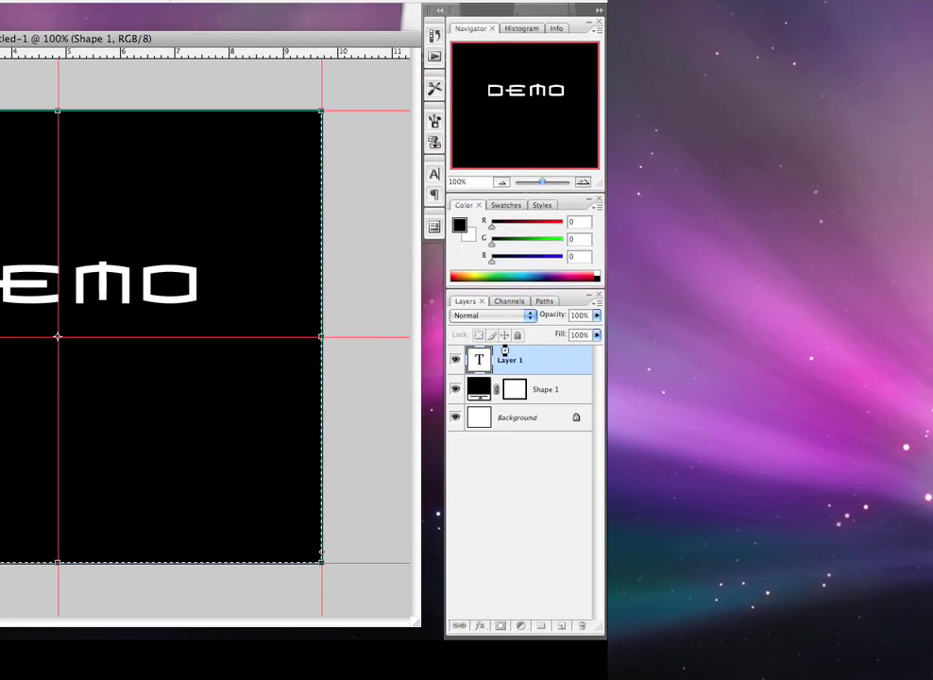
# Rename the text layer to 'demo' and enable Inner Glow in its layer style.
pyautogui.doubleClick(508, 359)
pyautogui.write('demo')
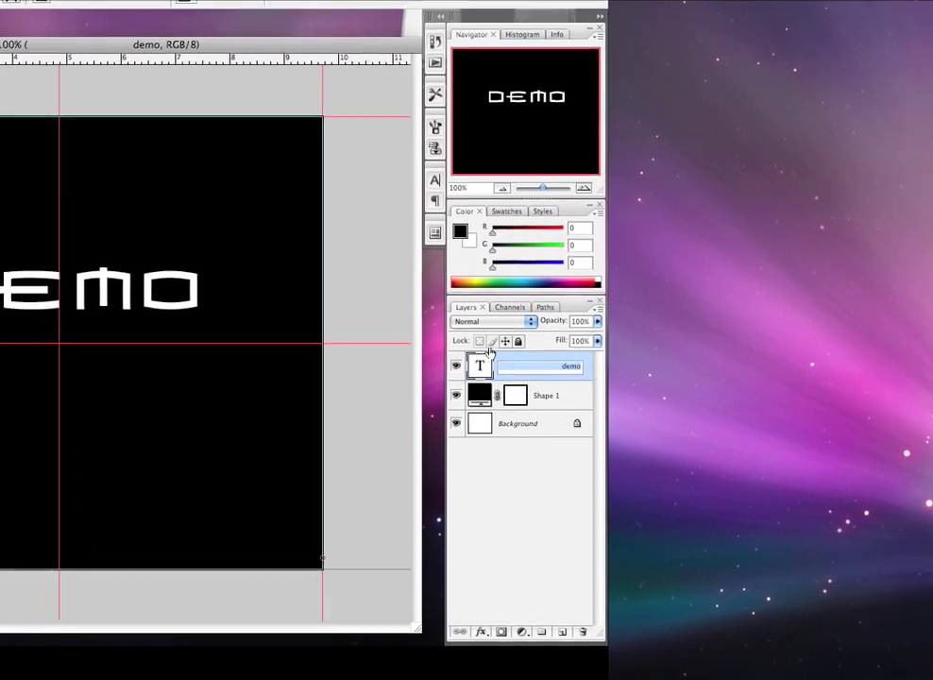
pyautogui.doubleClick(471, 349)
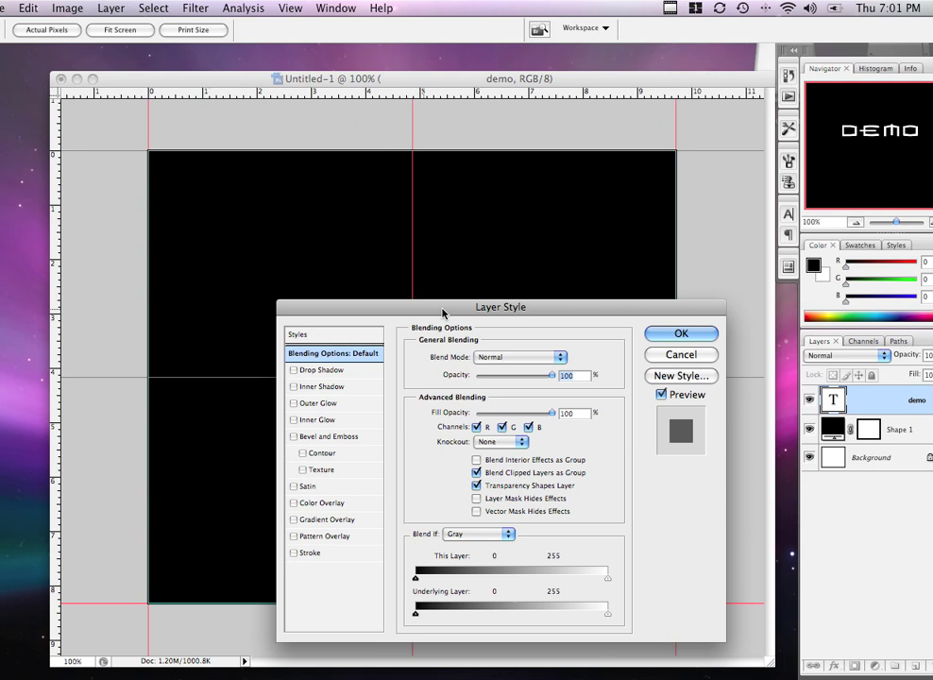
pyautogui.moveTo(409, 316); pyautogui.dragTo(367, 396)
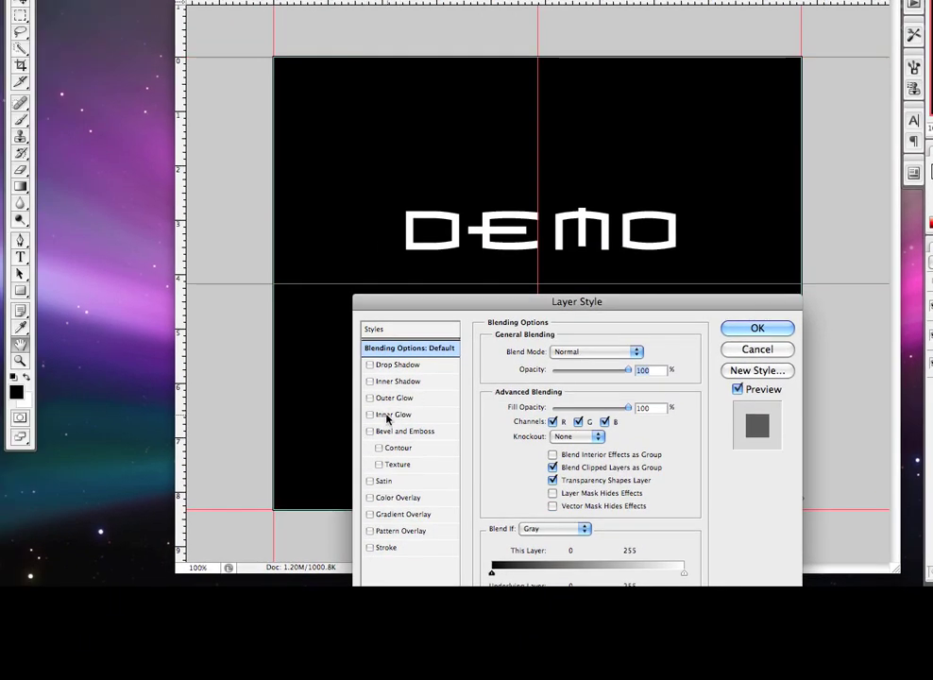
pyautogui.click(389, 414)
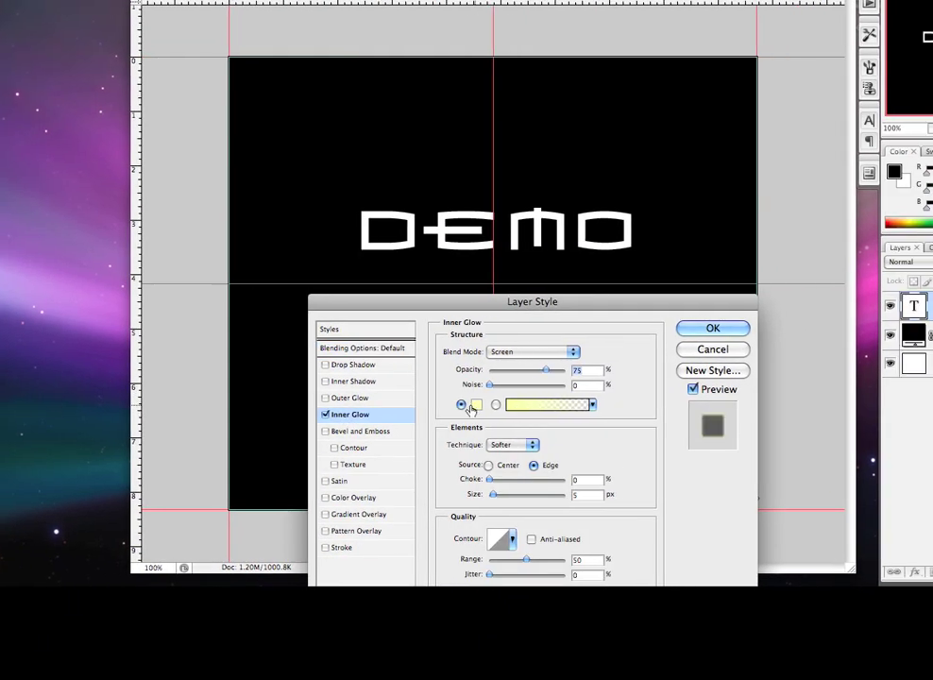
# Make the inner glow a saturated blue with Normal blend mode and about 6 px size.
pyautogui.click(520, 404)
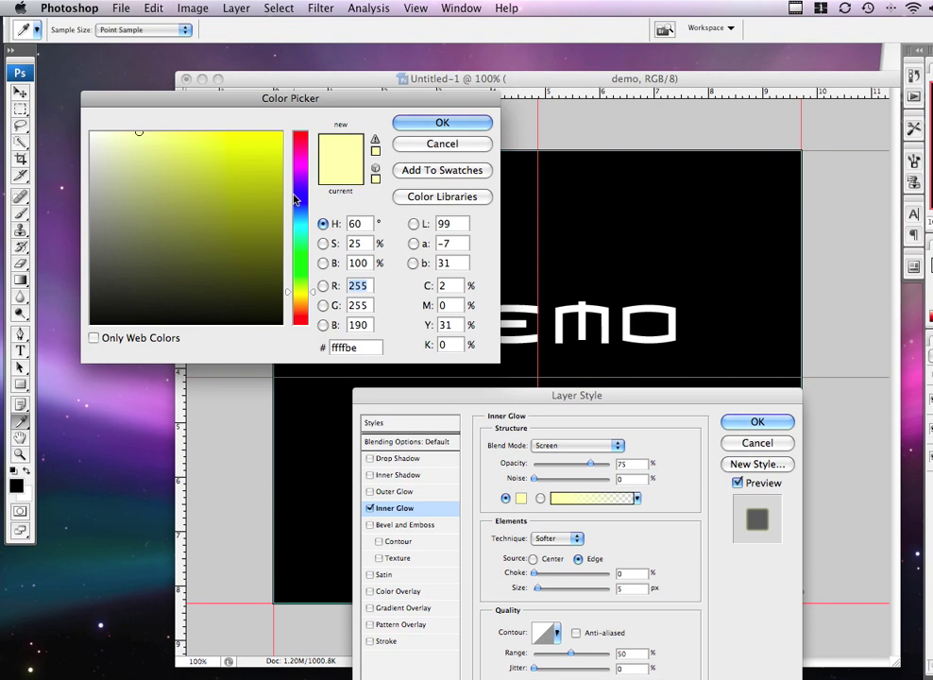
pyautogui.click(291, 107)
pyautogui.moveTo(268, 160); pyautogui.dragTo(284, 131)
pyautogui.click(416, 120)
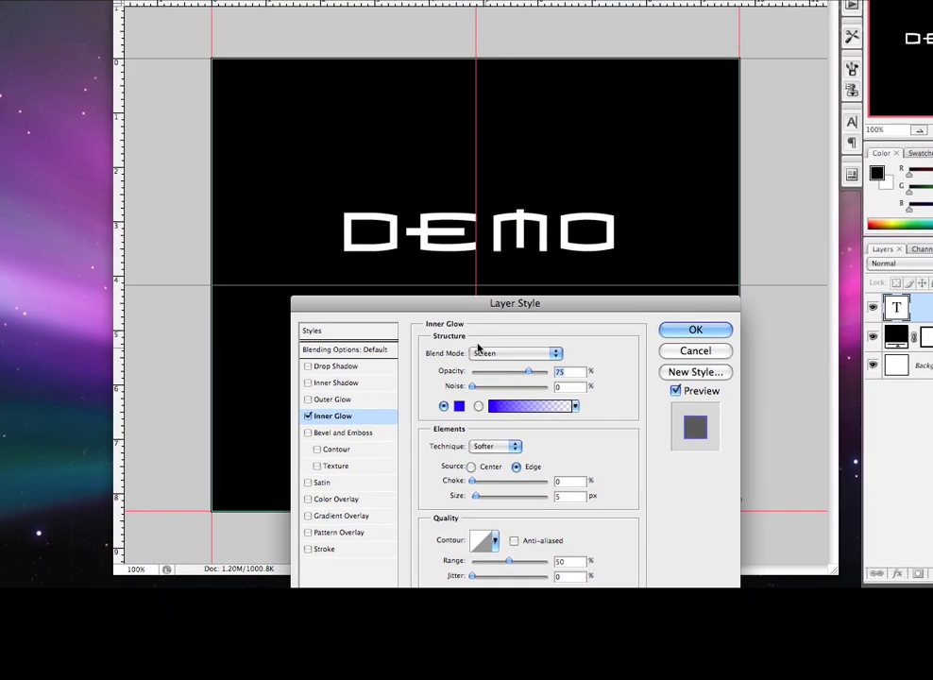
pyautogui.click(471, 355)
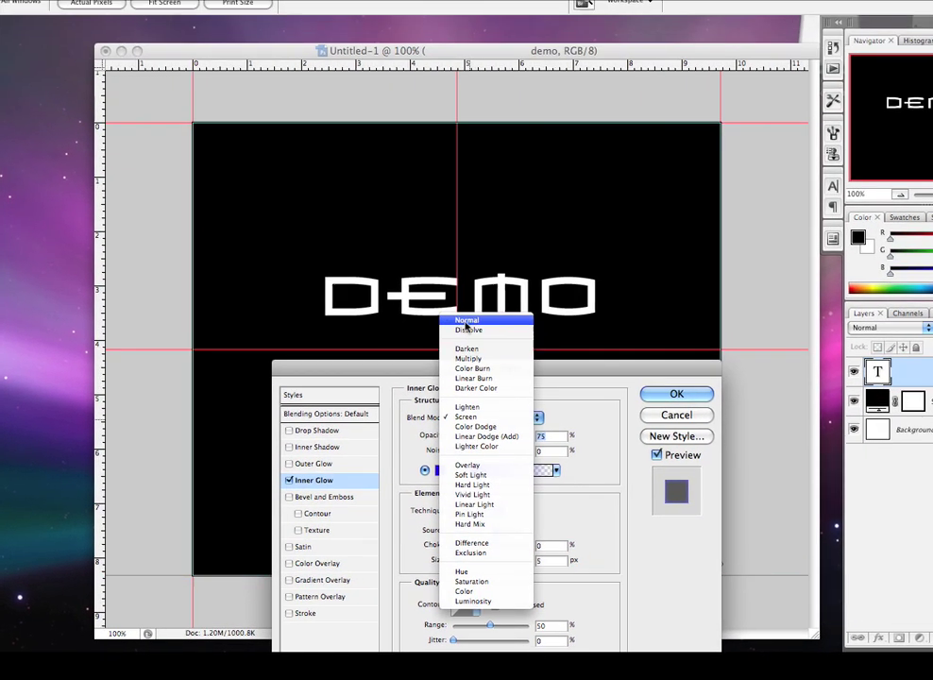
pyautogui.click(465, 326)
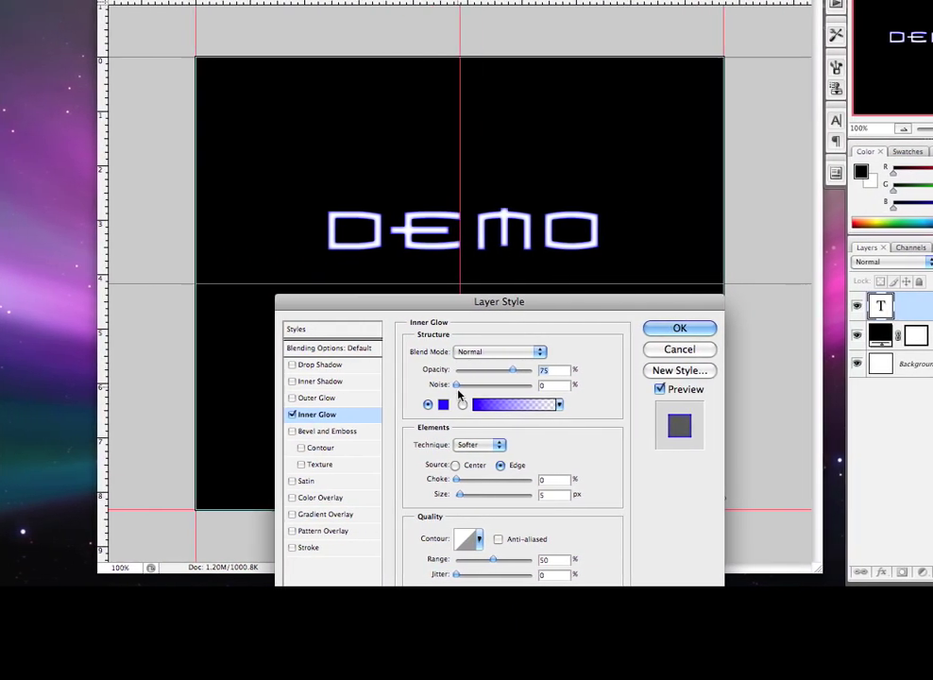
pyautogui.moveTo(464, 499); pyautogui.dragTo(504, 496)
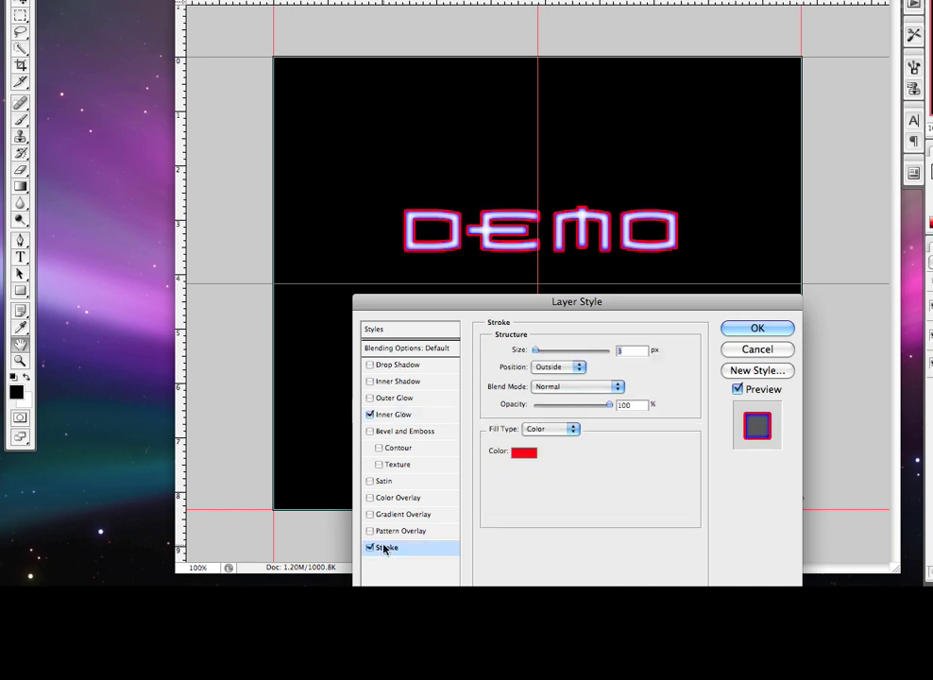
# Change the stroke's Fill Type from Color to Gradient.
pyautogui.click(530, 429)
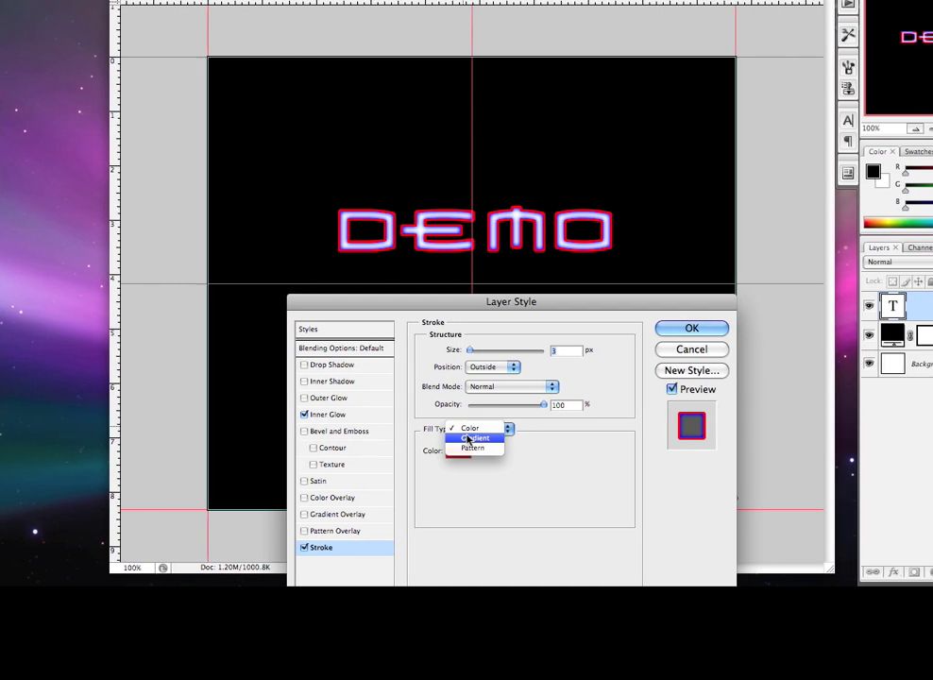
pyautogui.click(467, 438)
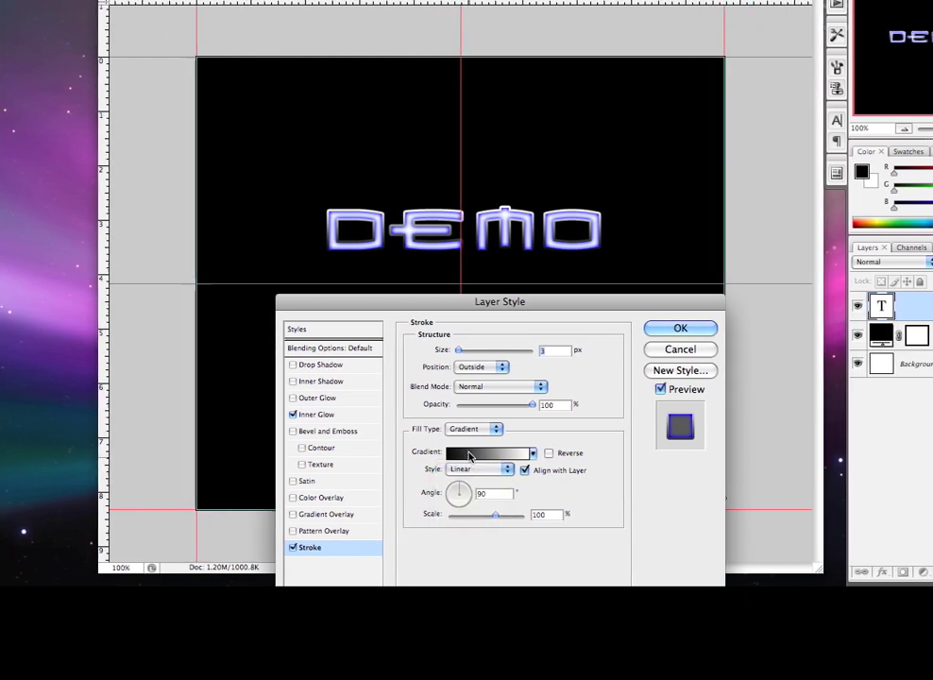
pyautogui.click(469, 456)
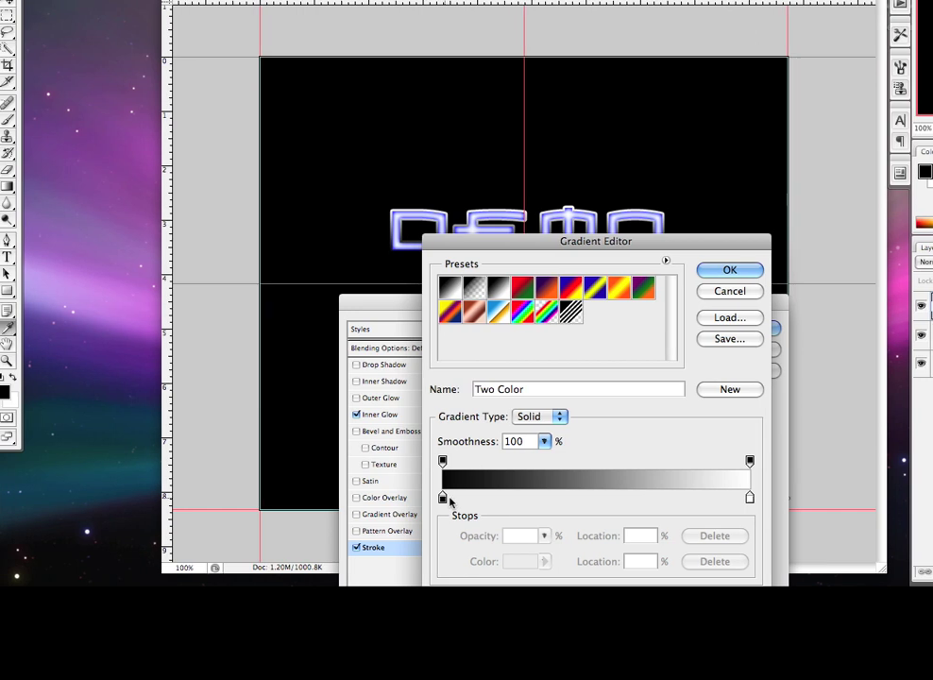
# Apply the Spectrum rainbow gradient to the stroke and confirm the layer style effects.
pyautogui.click(443, 498)
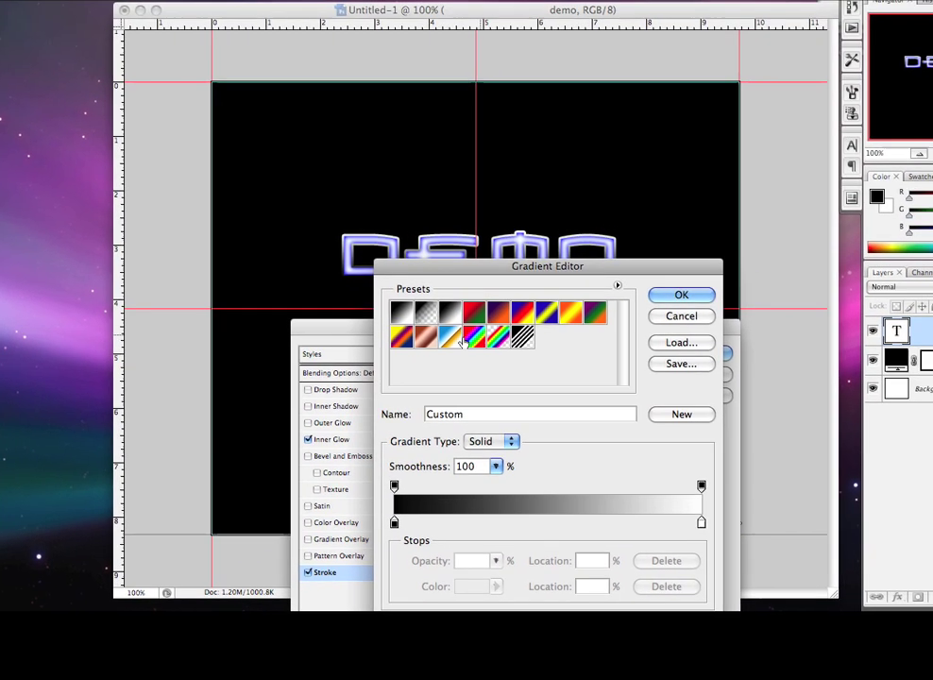
pyautogui.click(466, 318)
pyautogui.moveTo(470, 269); pyautogui.dragTo(462, 332)
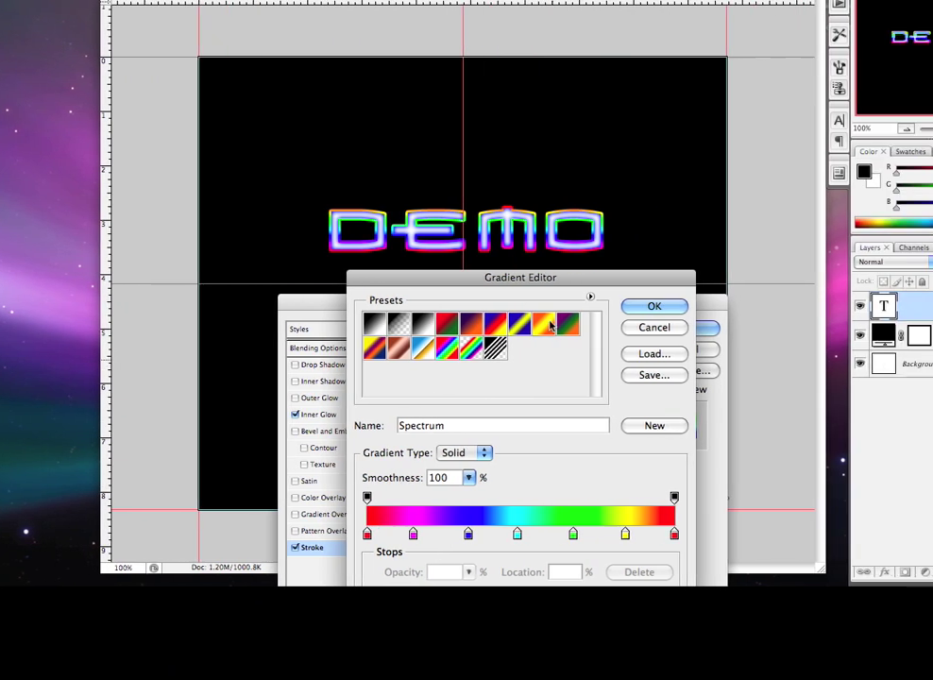
pyautogui.click(729, 306)
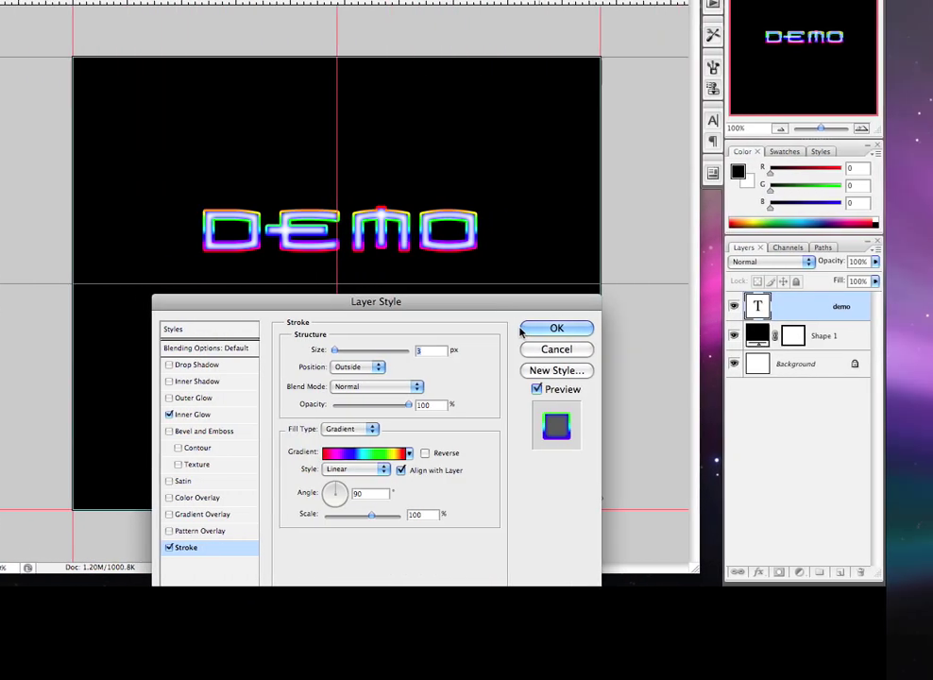
pyautogui.click(522, 329)
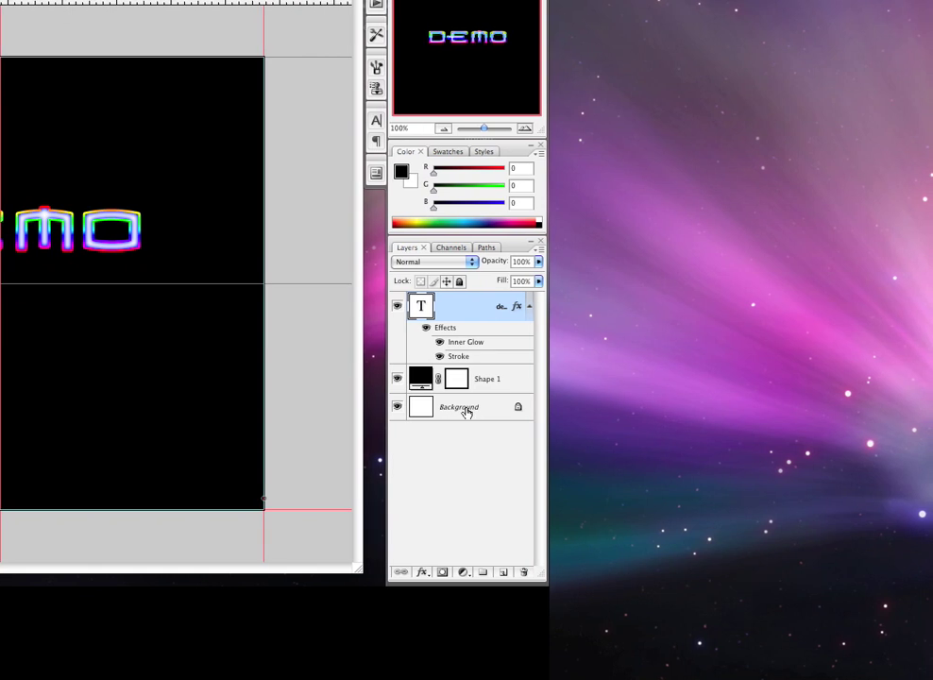
# Select the text, shape and background layers and merge them into one.
pyautogui.keyDown('shift'); pyautogui.click(465, 412); pyautogui.keyUp('shift')
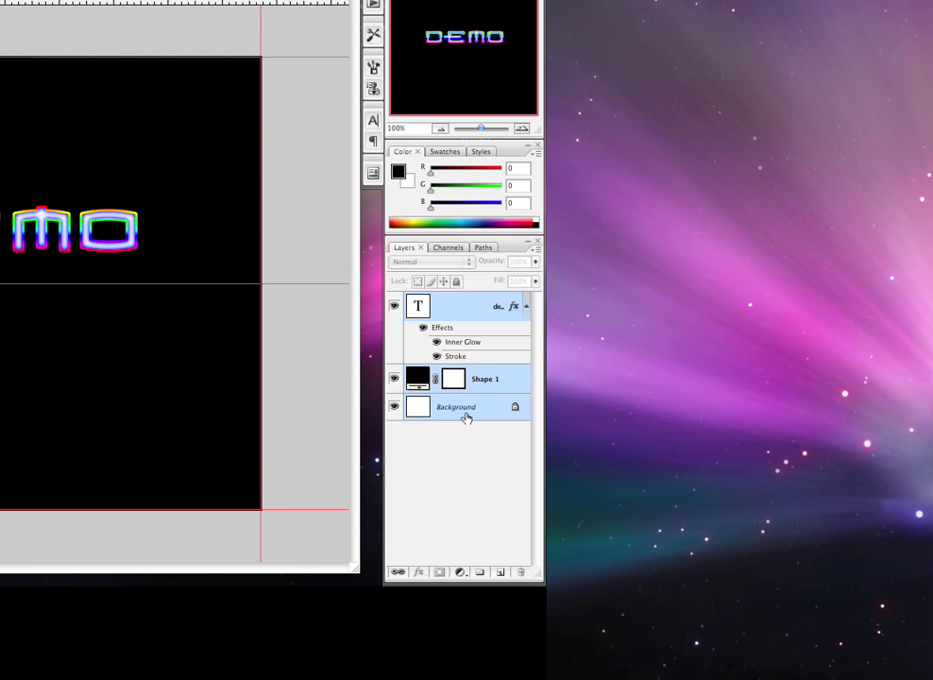
pyautogui.rightClick(466, 416)
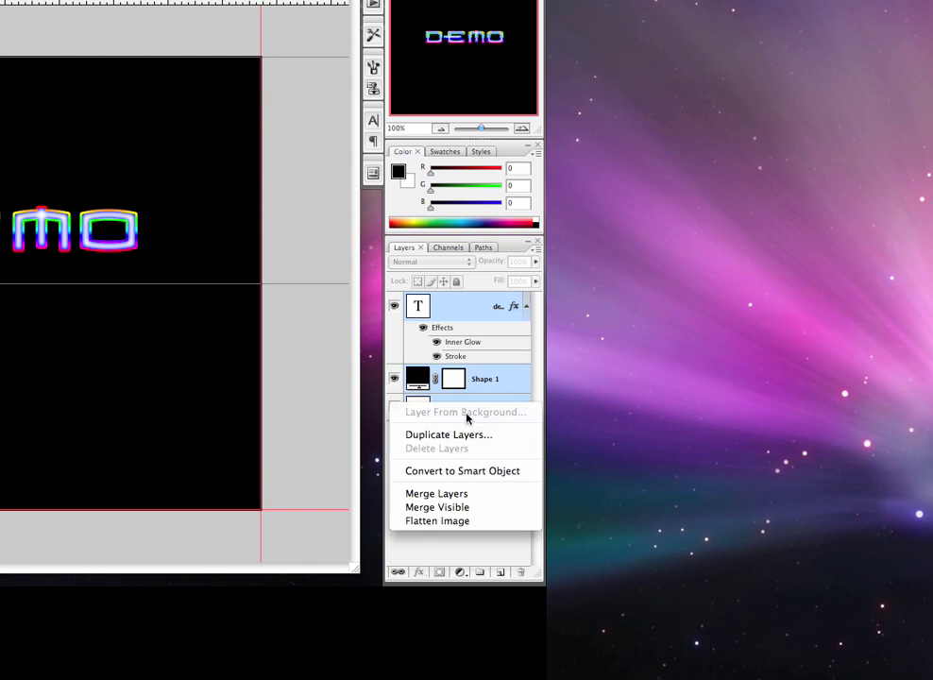
pyautogui.click(467, 494)
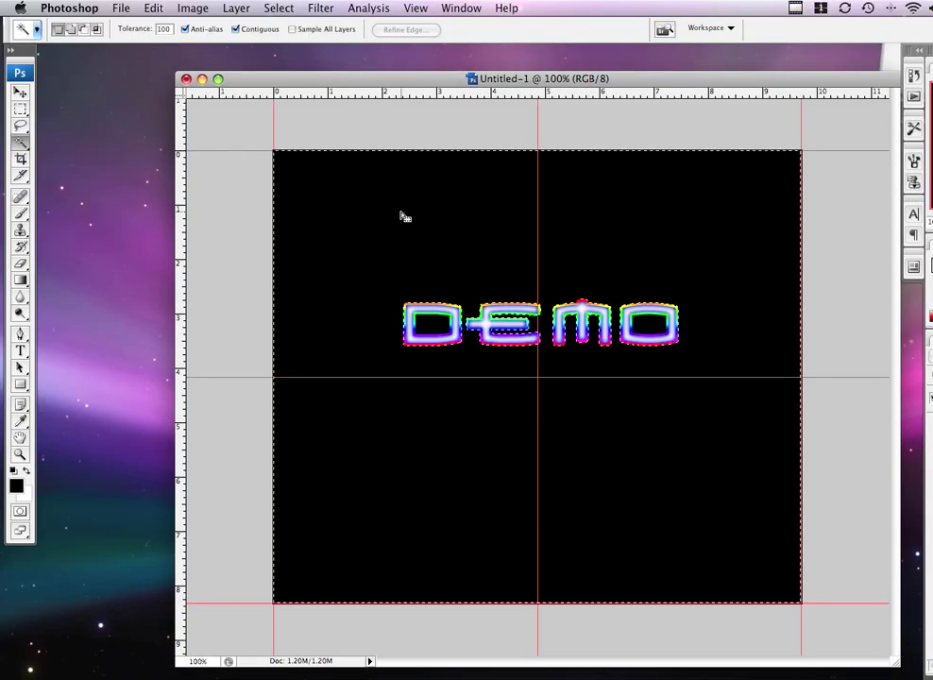
# Delete the selected black area and the O's inner hole so both turn white.
pyautogui.press('BackSpace')
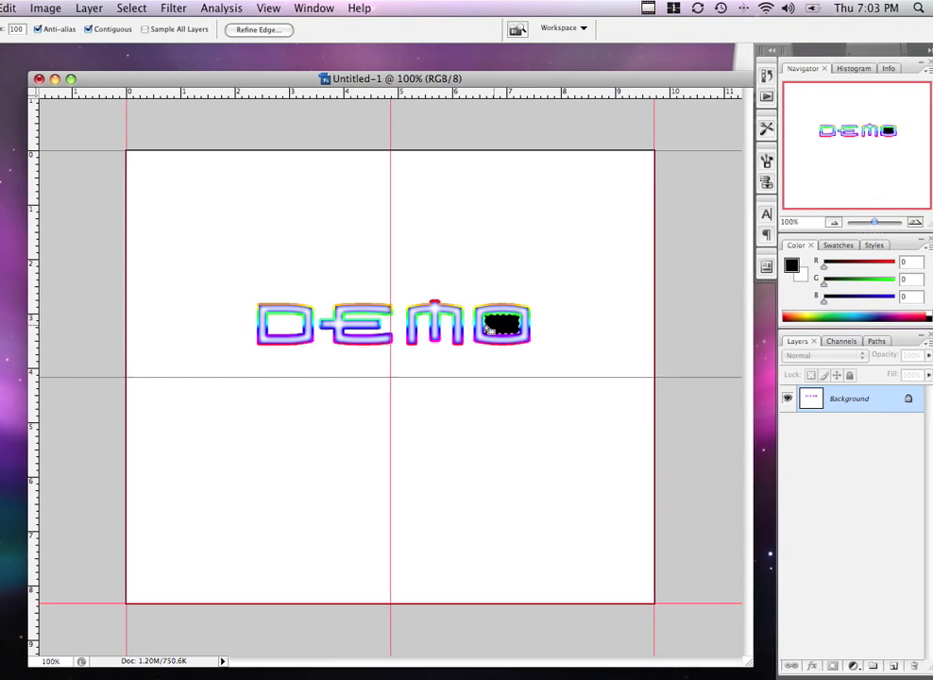
pyautogui.press('BackSpace')
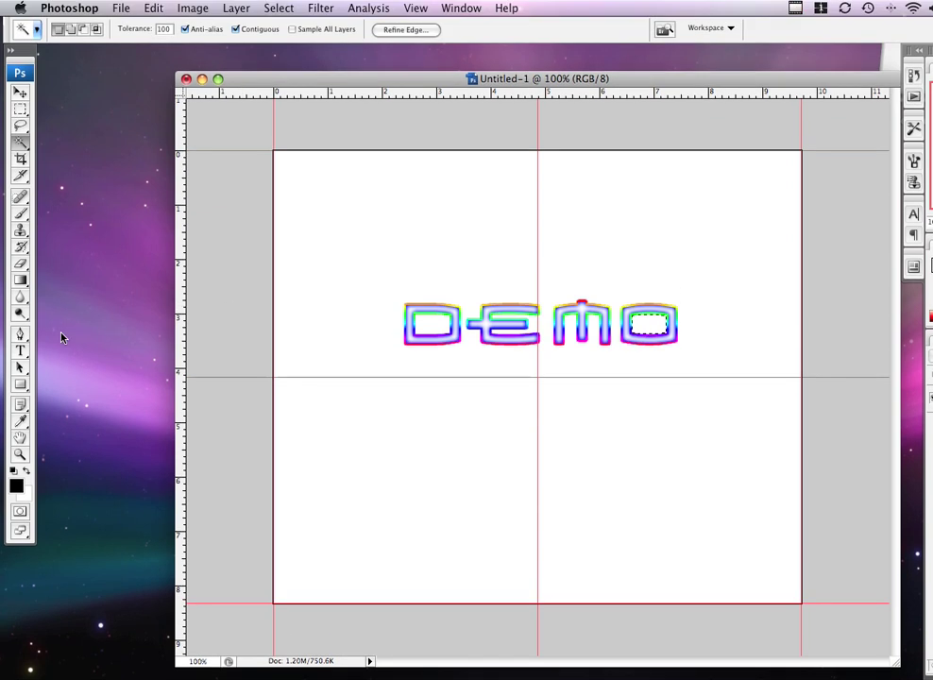
pyautogui.click(20, 383)
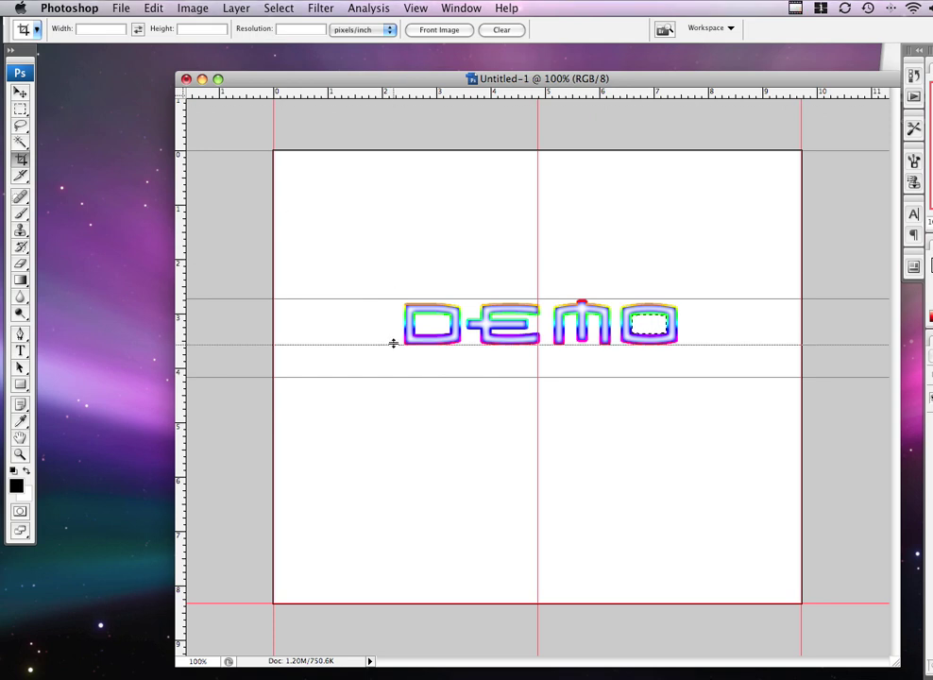
# Place guides along the bottom of DEMO and the O's right edge.
pyautogui.moveTo(393, 343); pyautogui.dragTo(393, 343)
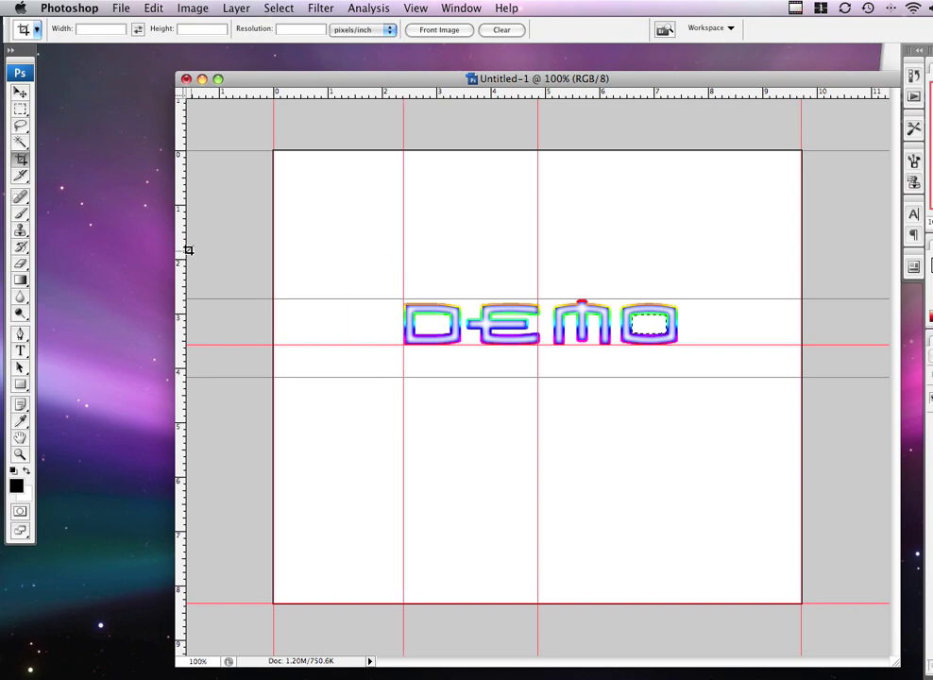
pyautogui.moveTo(581, 293); pyautogui.dragTo(671, 328)
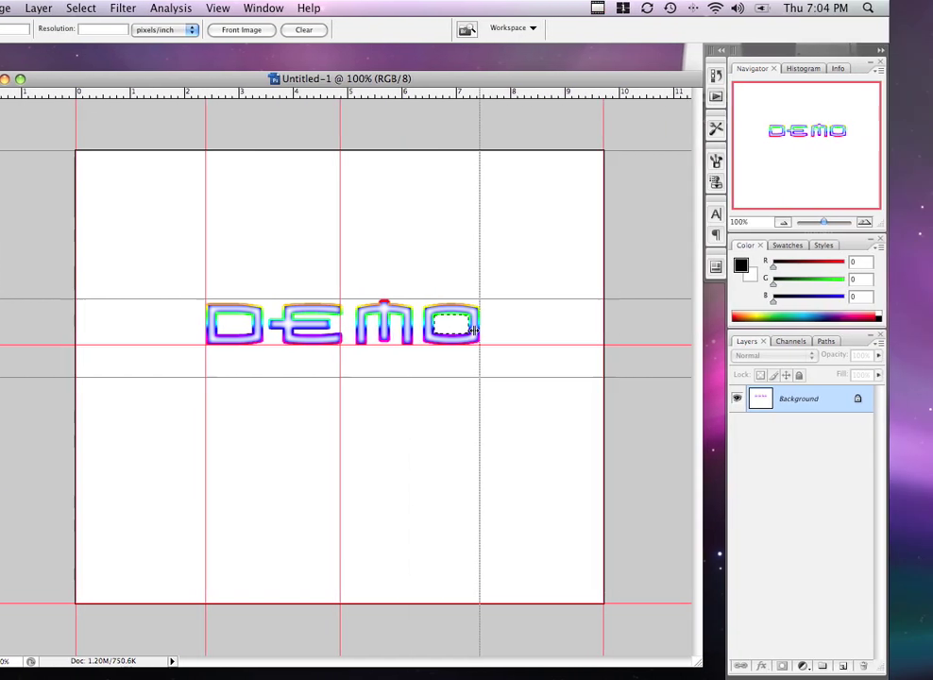
pyautogui.moveTo(473, 328); pyautogui.dragTo(474, 328)
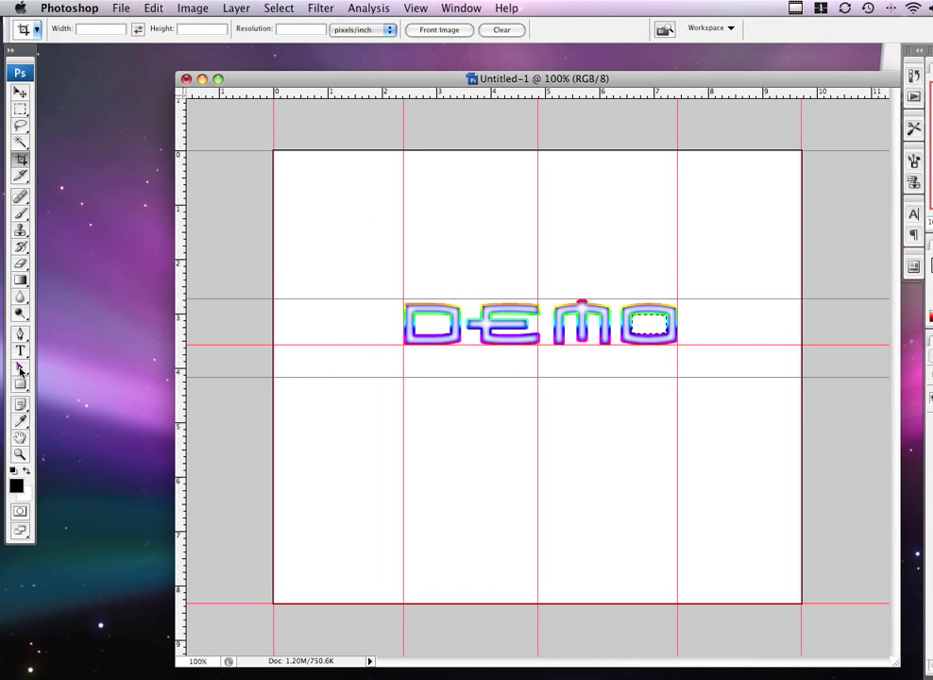
# Draw a black rounded rectangle spanning DEMO between the guides.
pyautogui.click(20, 384)
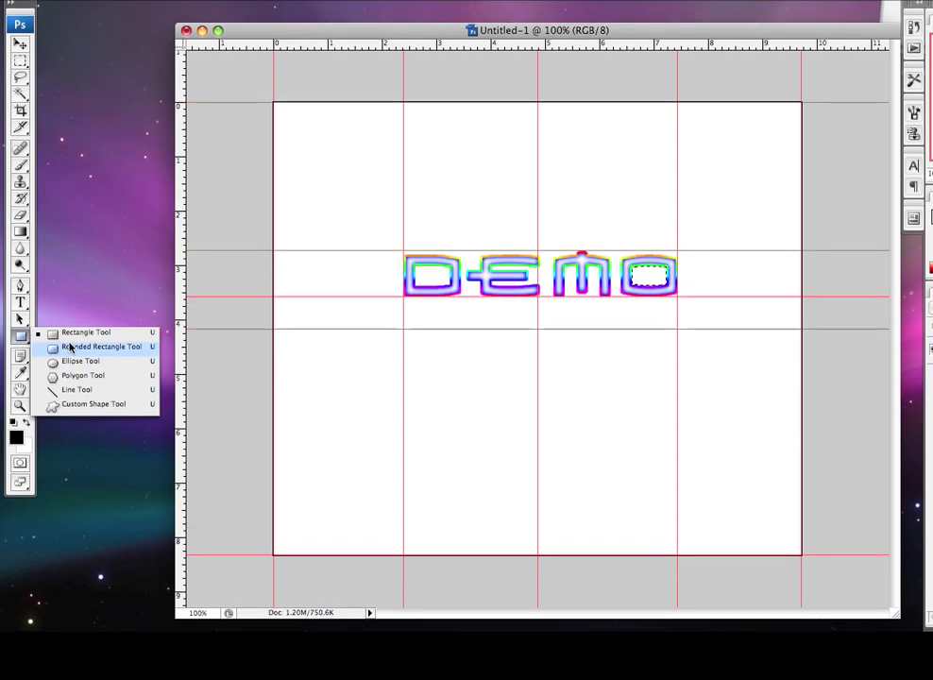
pyautogui.click(70, 347)
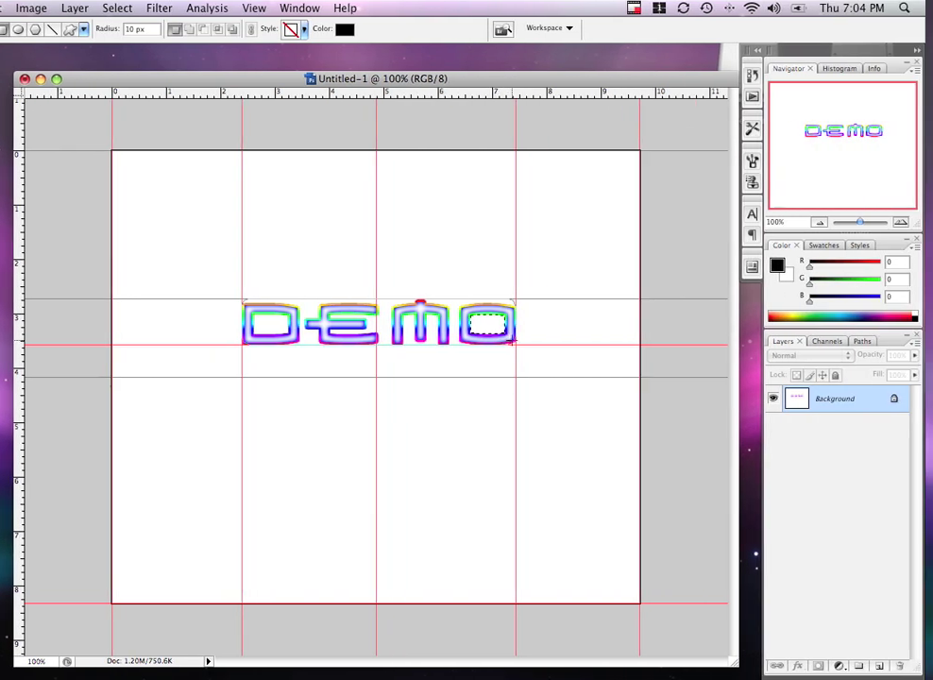
pyautogui.moveTo(404, 300); pyautogui.dragTo(674, 343)
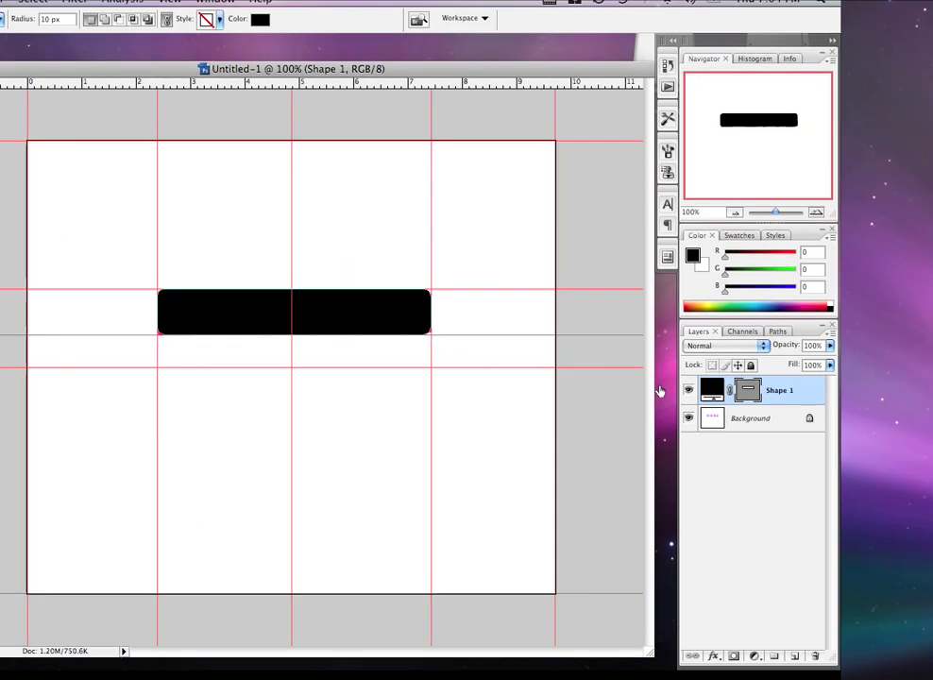
# Convert the Background into Layer 0 and move Shape 1 beneath it so DEMO shows.
pyautogui.moveTo(779, 389); pyautogui.dragTo(791, 428)
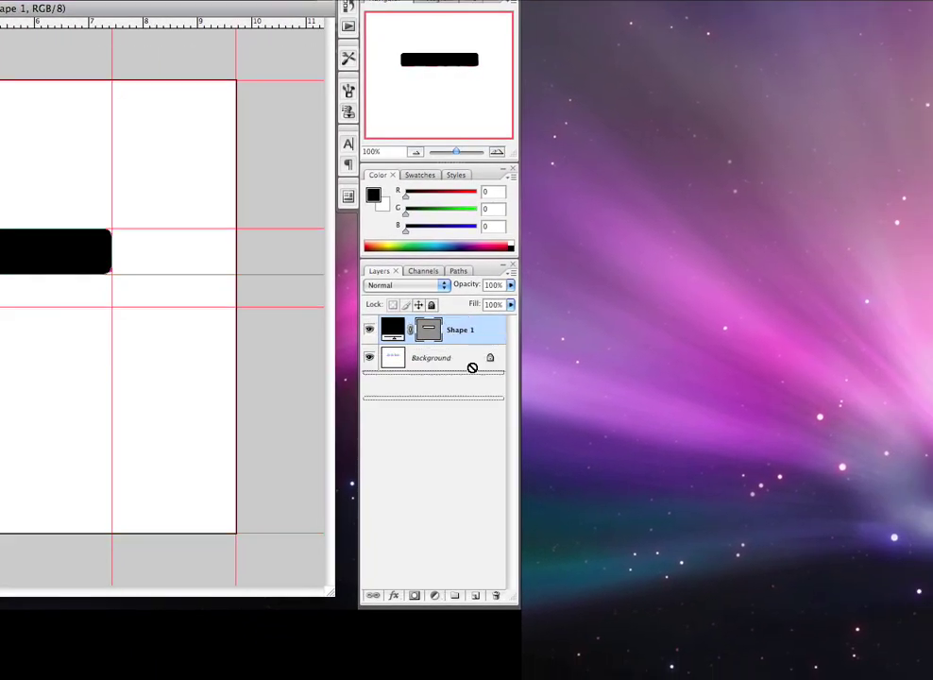
pyautogui.moveTo(471, 367); pyautogui.dragTo(467, 329)
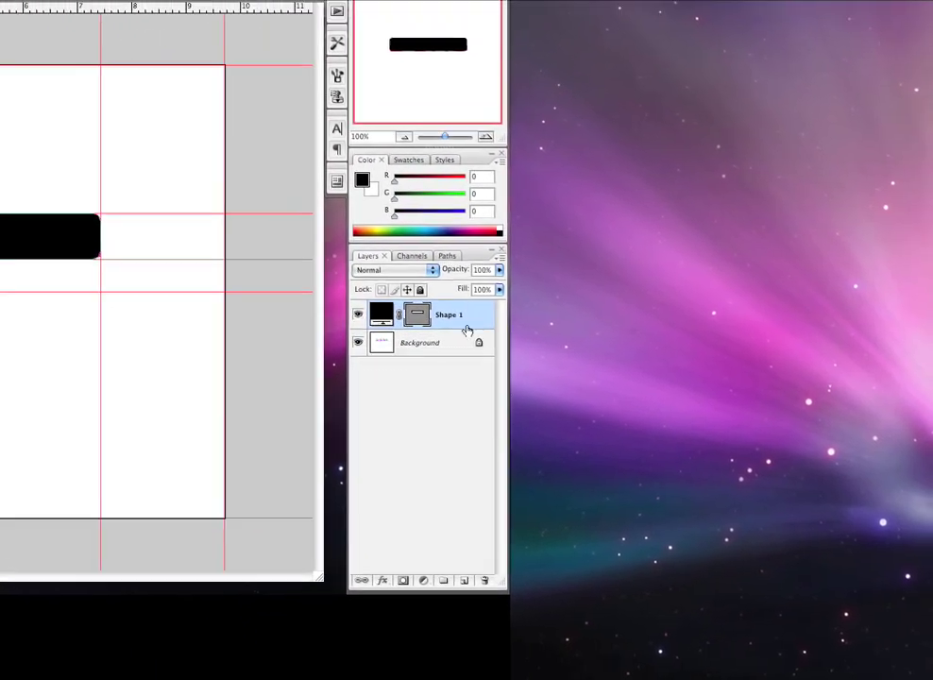
pyautogui.rightClick(446, 337)
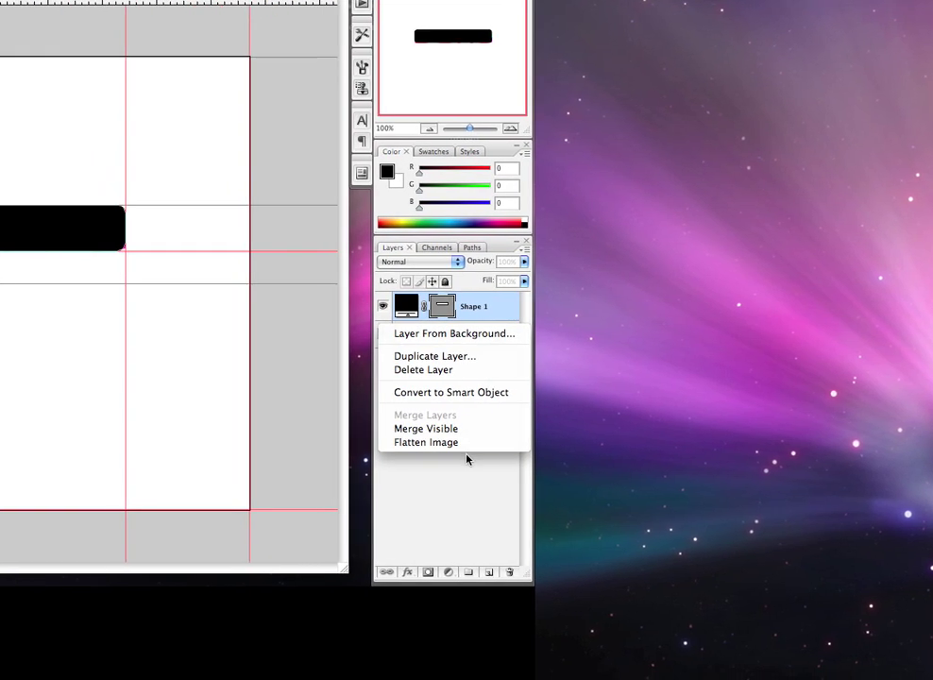
pyautogui.click(518, 333)
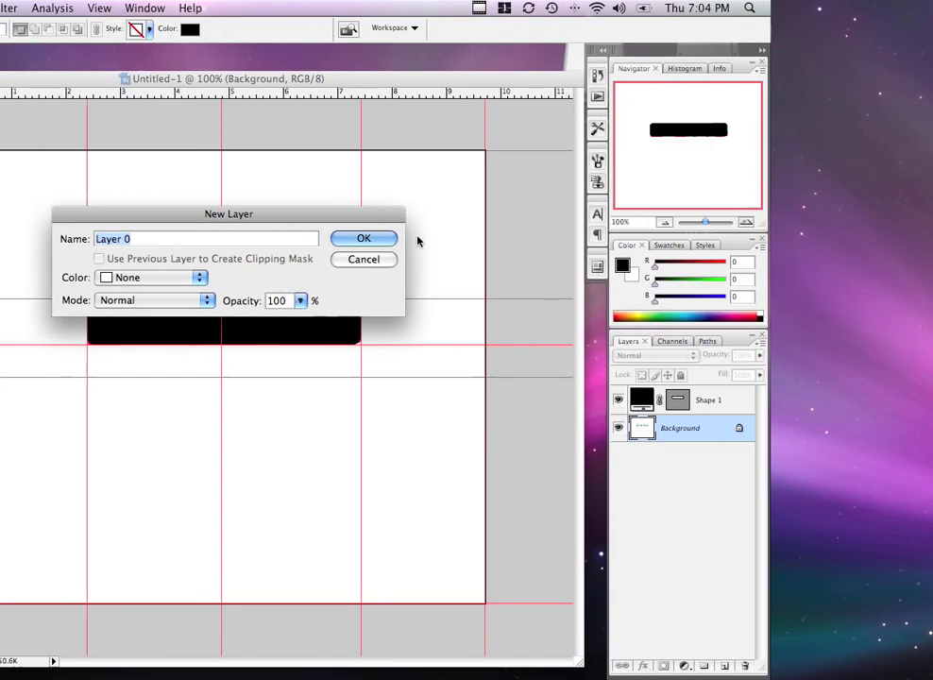
pyautogui.click(121, 147)
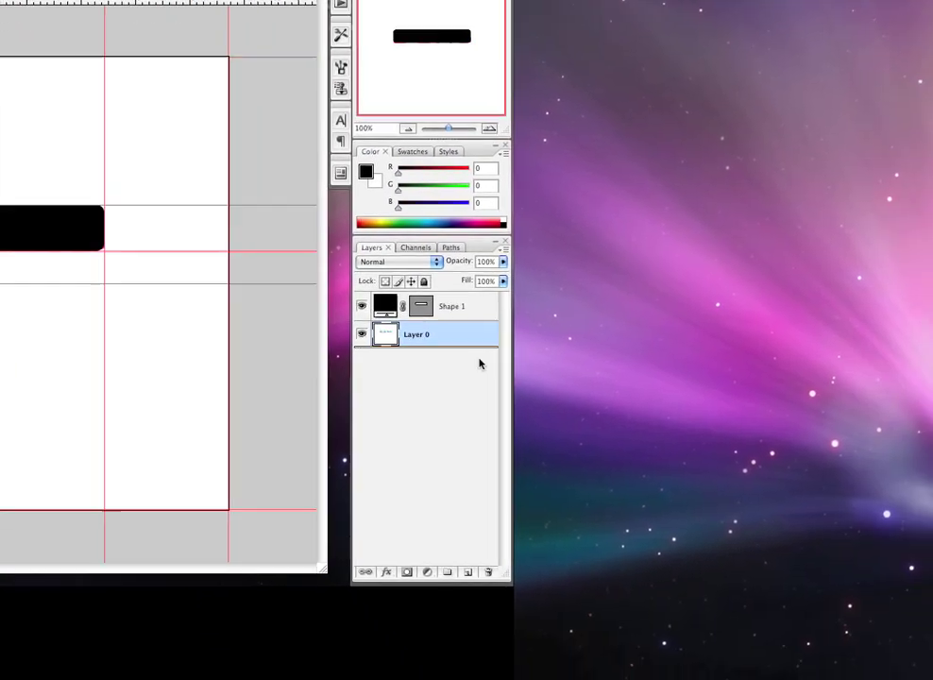
pyautogui.moveTo(451, 306); pyautogui.dragTo(451, 347)
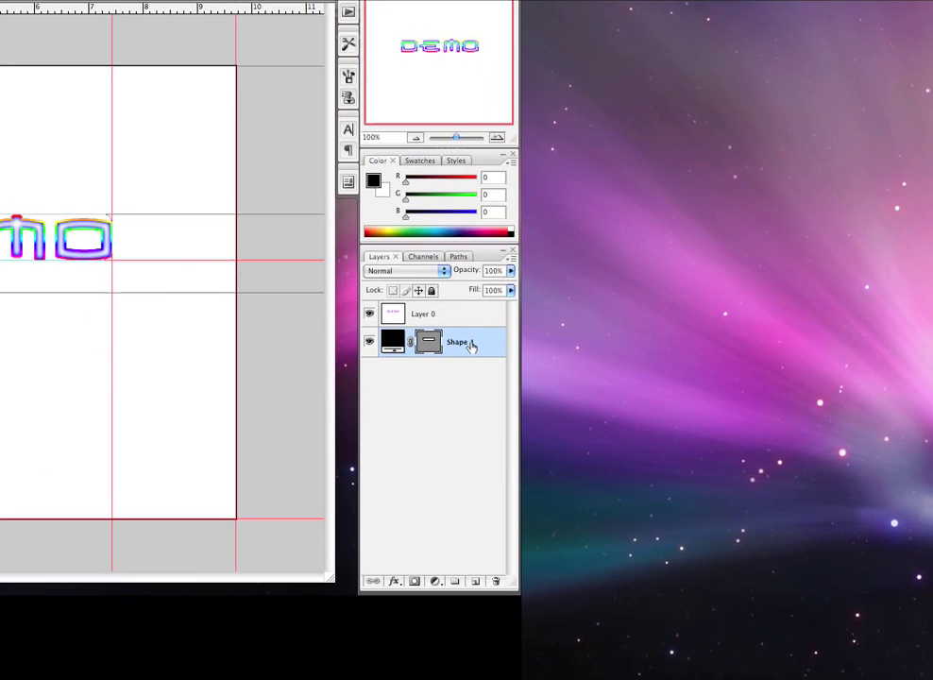
# Add a black Color Overlay to the Shape 1 banner, then select Layer 0.
pyautogui.doubleClick(491, 350)
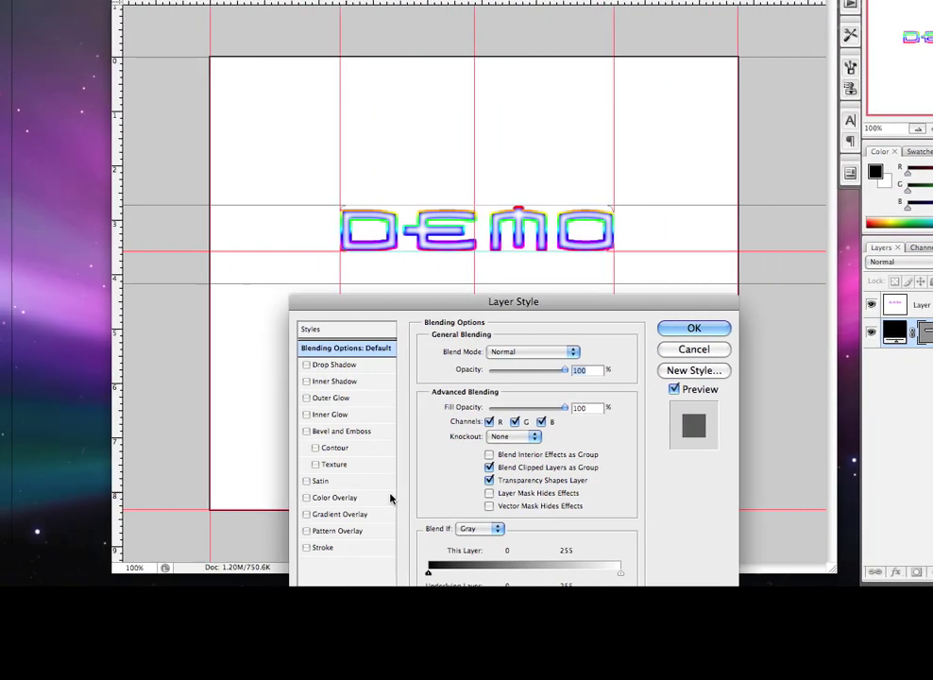
pyautogui.click(407, 500)
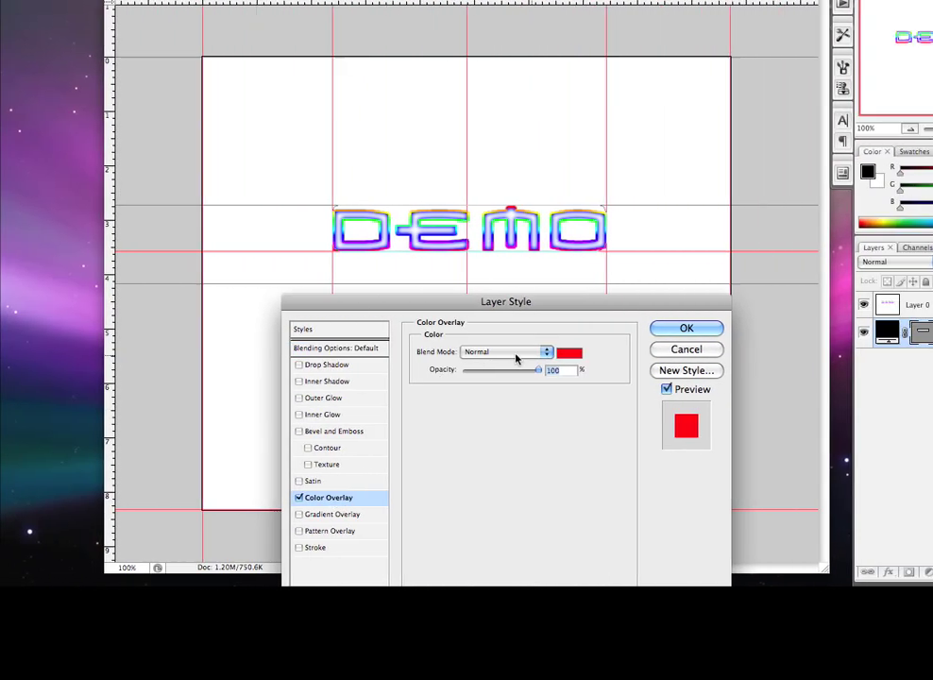
pyautogui.click(640, 352)
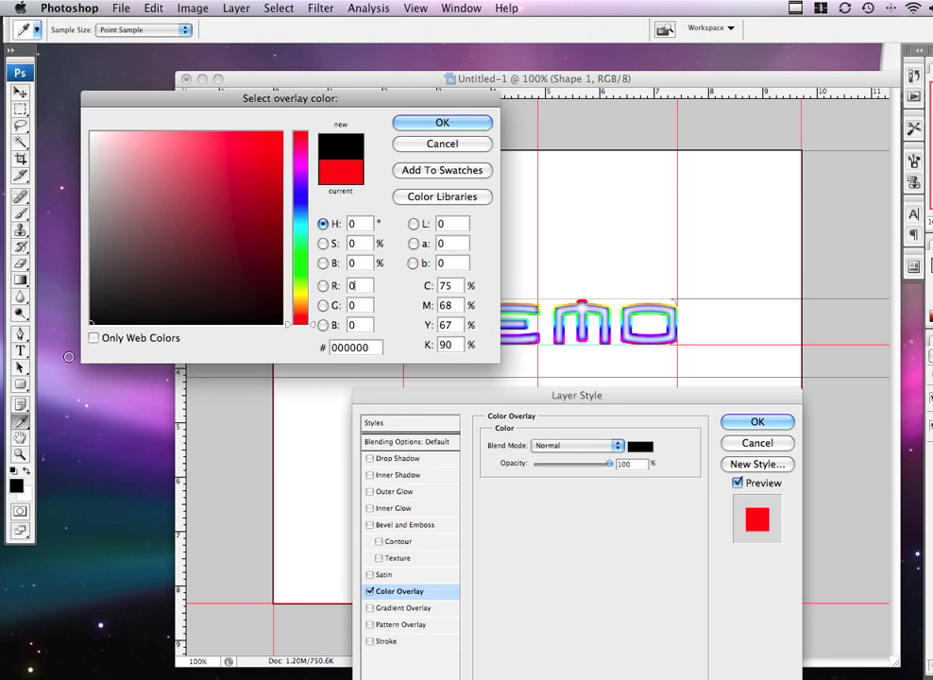
pyautogui.click(442, 123)
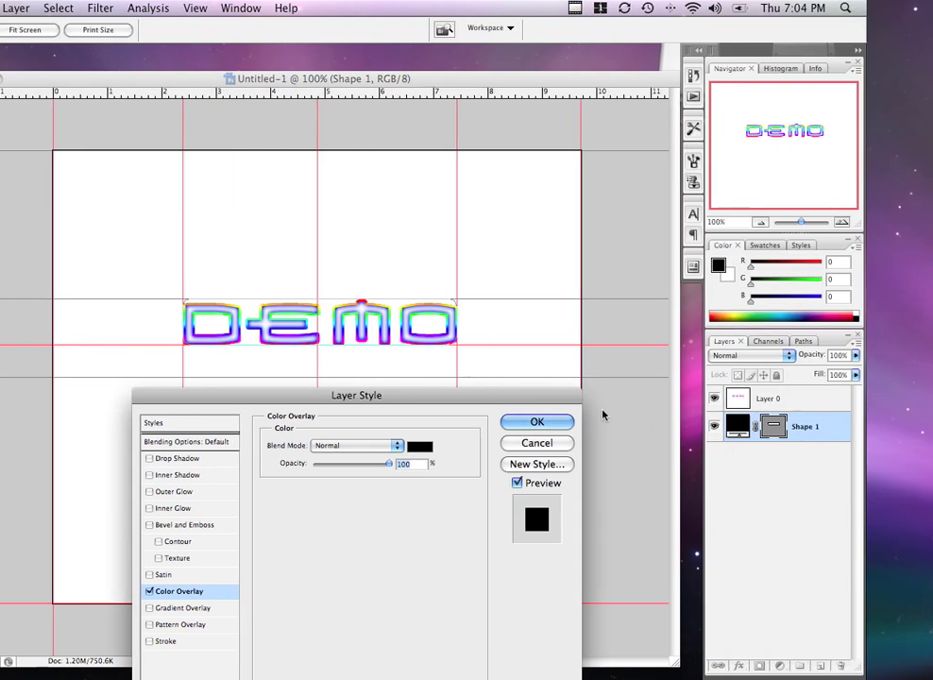
pyautogui.click(485, 386)
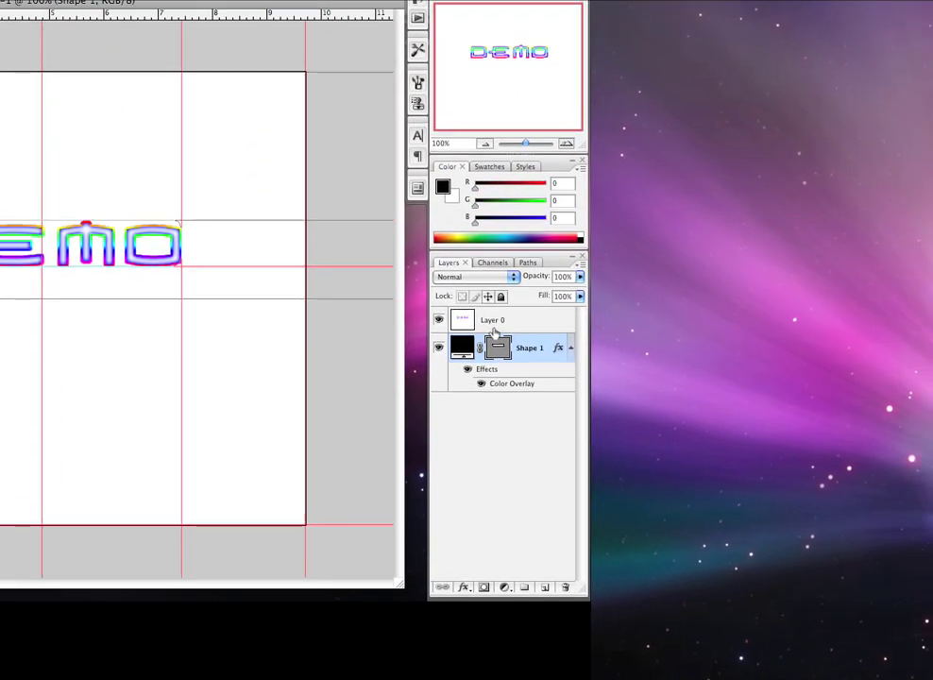
pyautogui.click(493, 326)
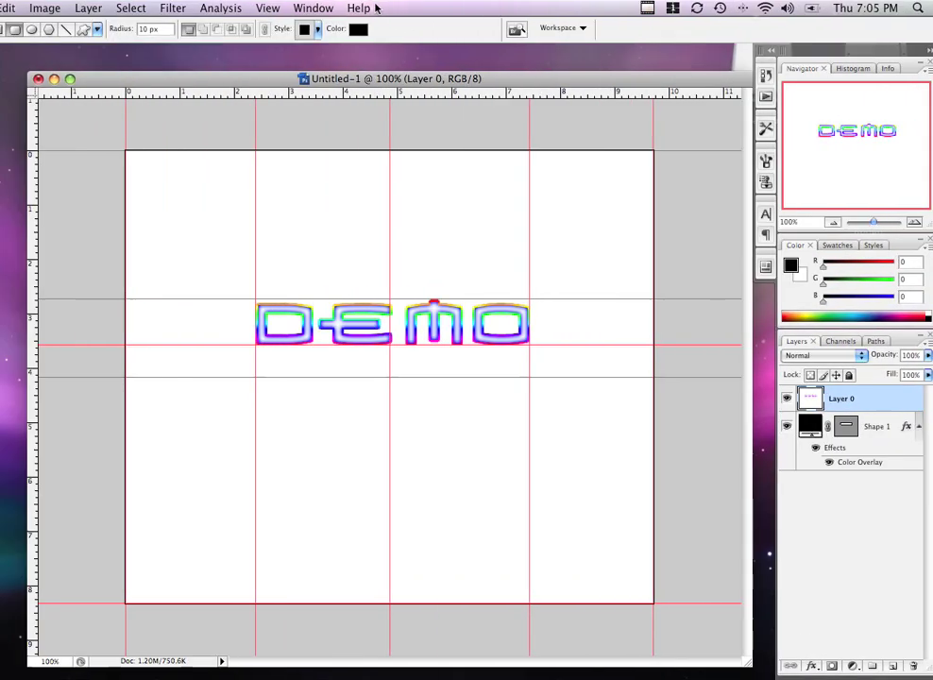
pyautogui.click(42, 7)
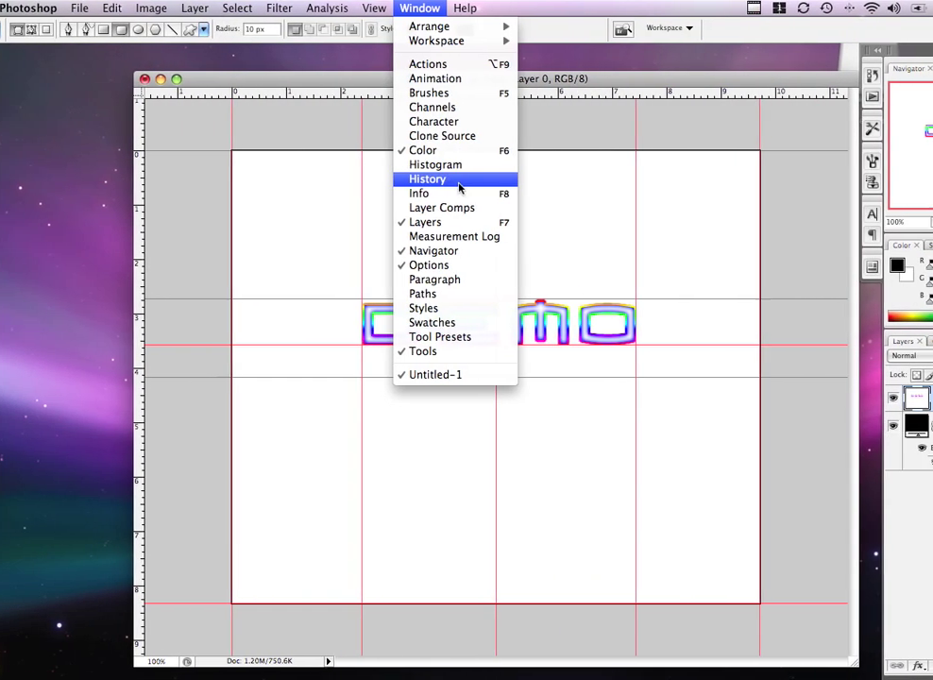
# Revert through the History panel to the live-text state and Magic Wand-select the DEMO letters.
pyautogui.click(426, 180)
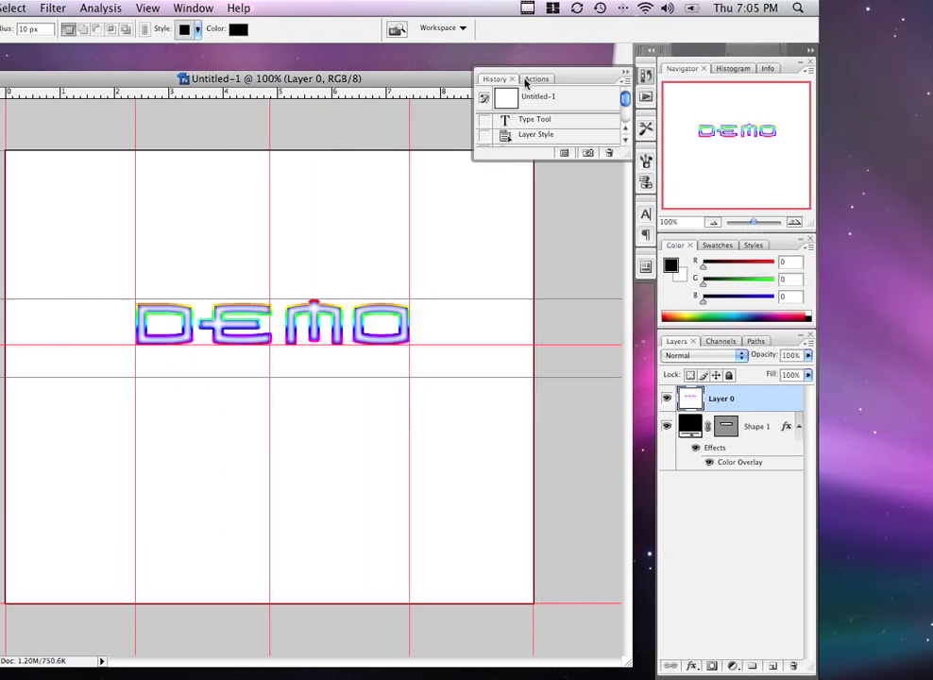
pyautogui.moveTo(500, 81); pyautogui.dragTo(554, 101)
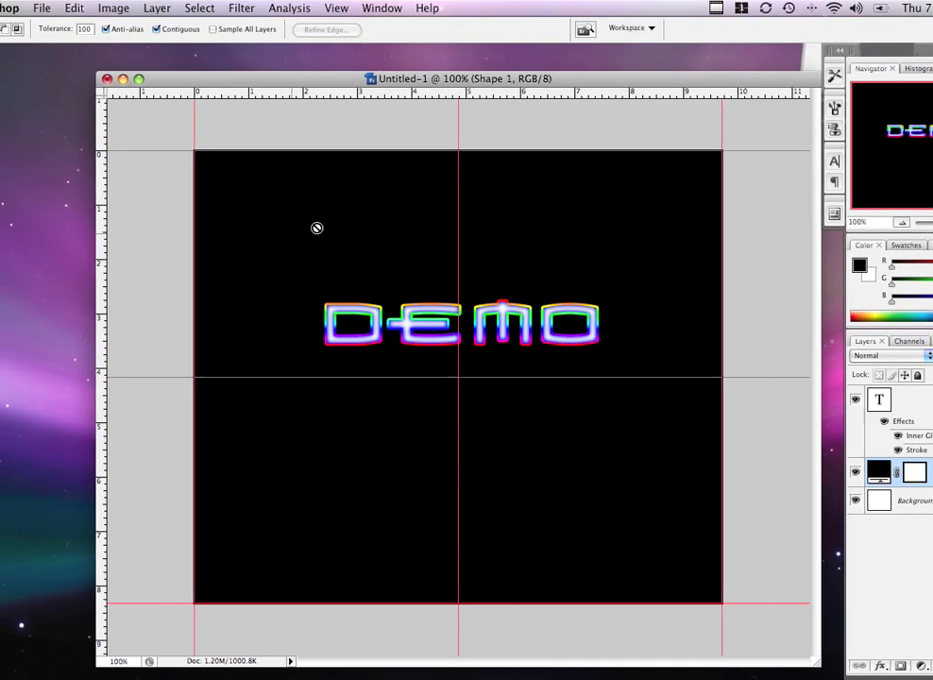
pyautogui.click(0, 138)
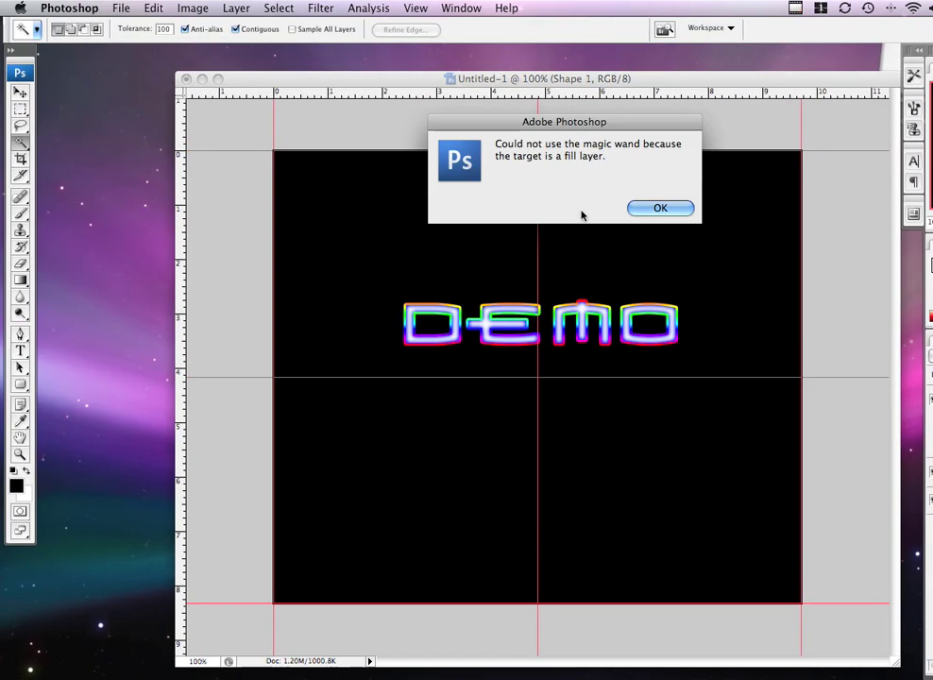
pyautogui.click(660, 208)
pyautogui.hotkey('alt', ']')
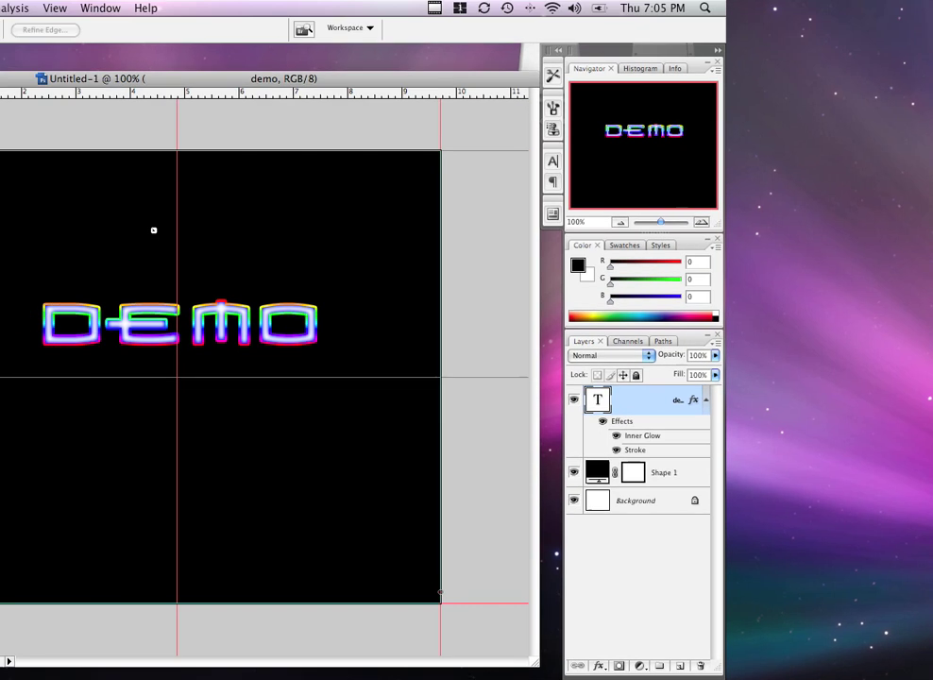
pyautogui.click(153, 229)
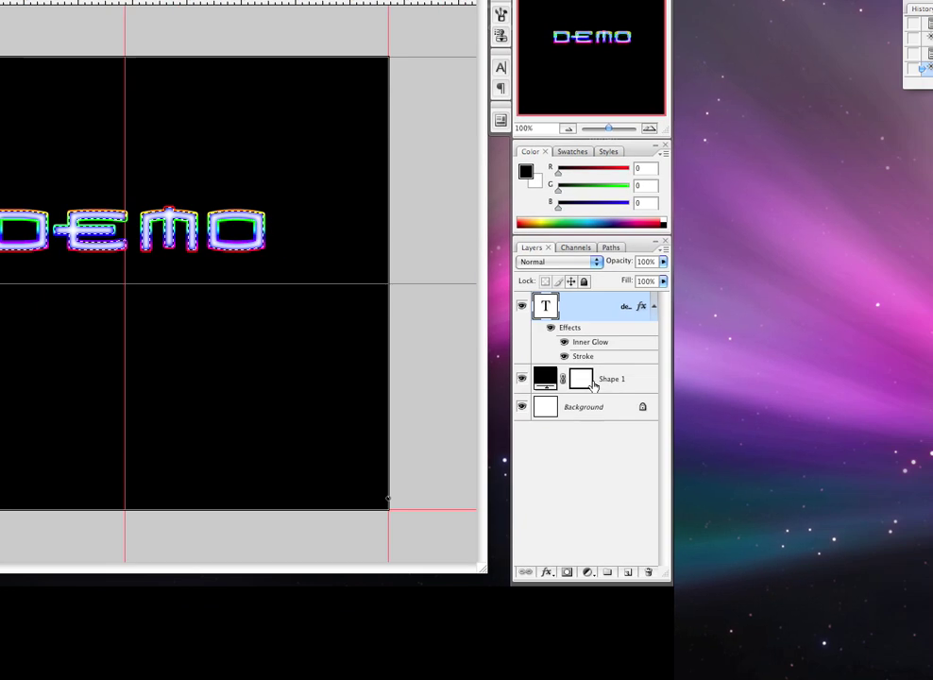
pyautogui.doubleClick(932, 453)
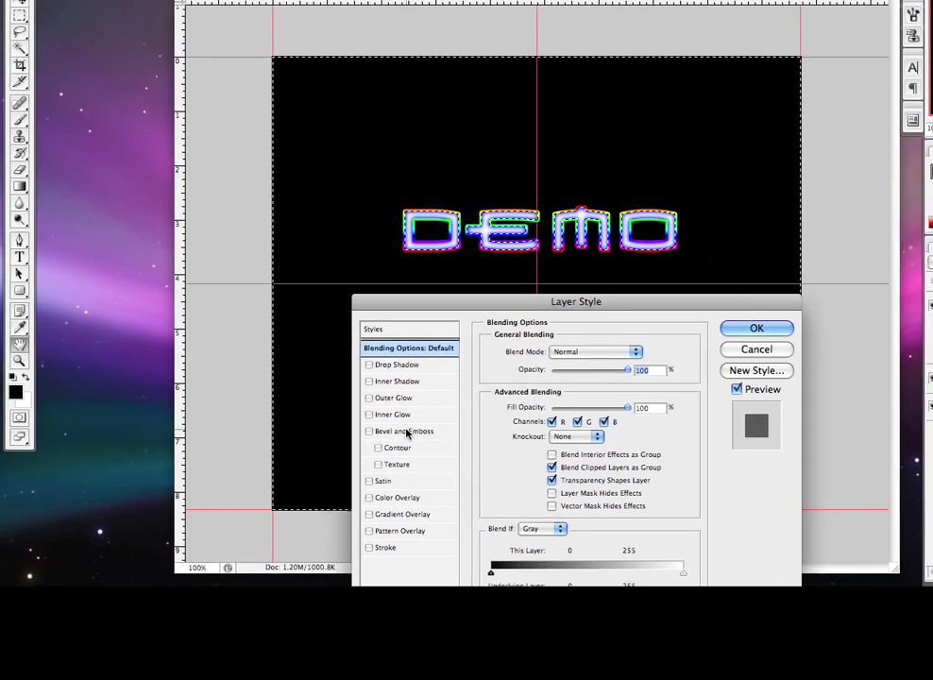
# Apply an Inner Bevel and Emboss effect to the Shape 1 banner.
pyautogui.click(4, 444)
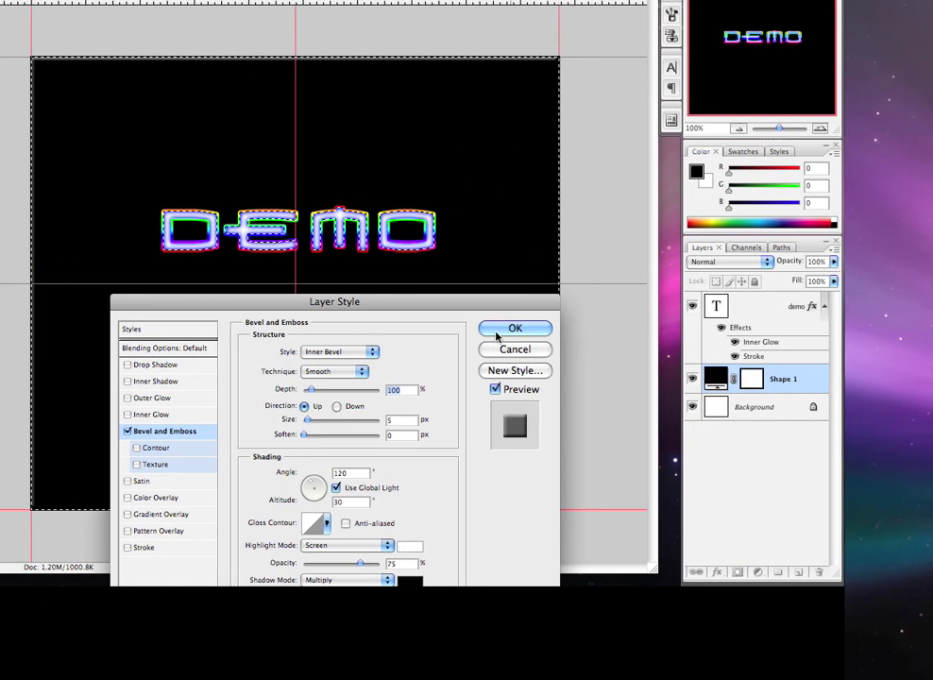
pyautogui.click(497, 332)
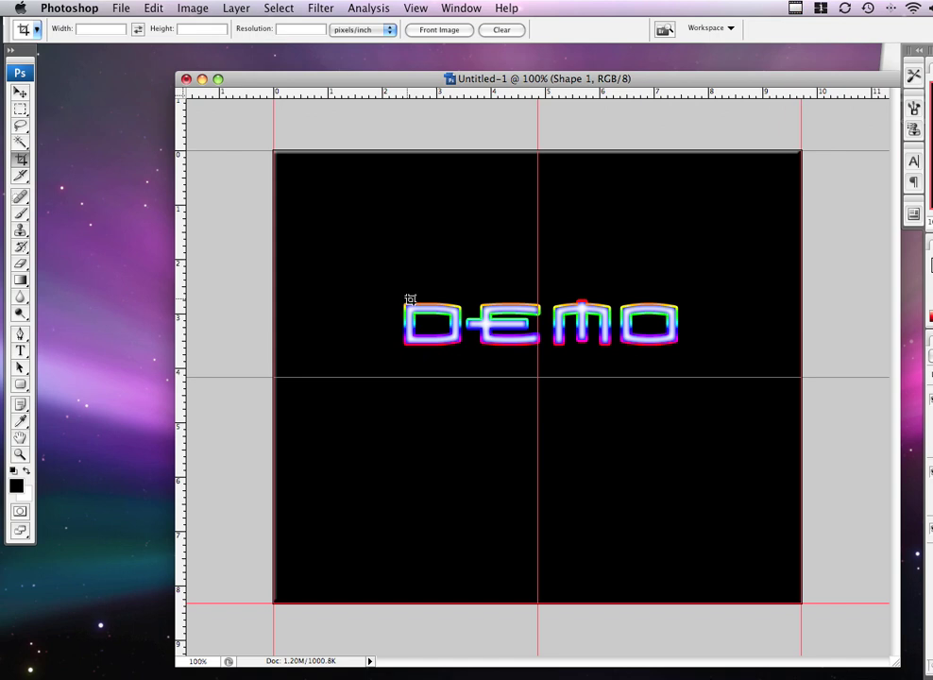
# Crop Untitled-1 to a narrow banner tightly framing DEMO, redoing the first crop.
pyautogui.moveTo(487, 310); pyautogui.dragTo(644, 346)
pyautogui.moveTo(492, 346); pyautogui.dragTo(469, 340)
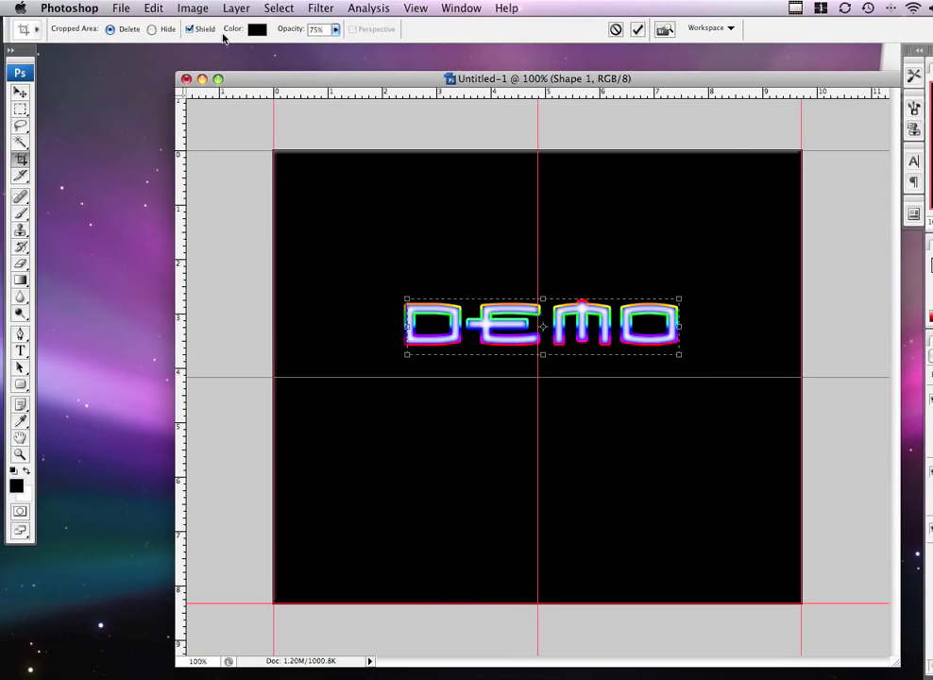
pyautogui.press('Return')
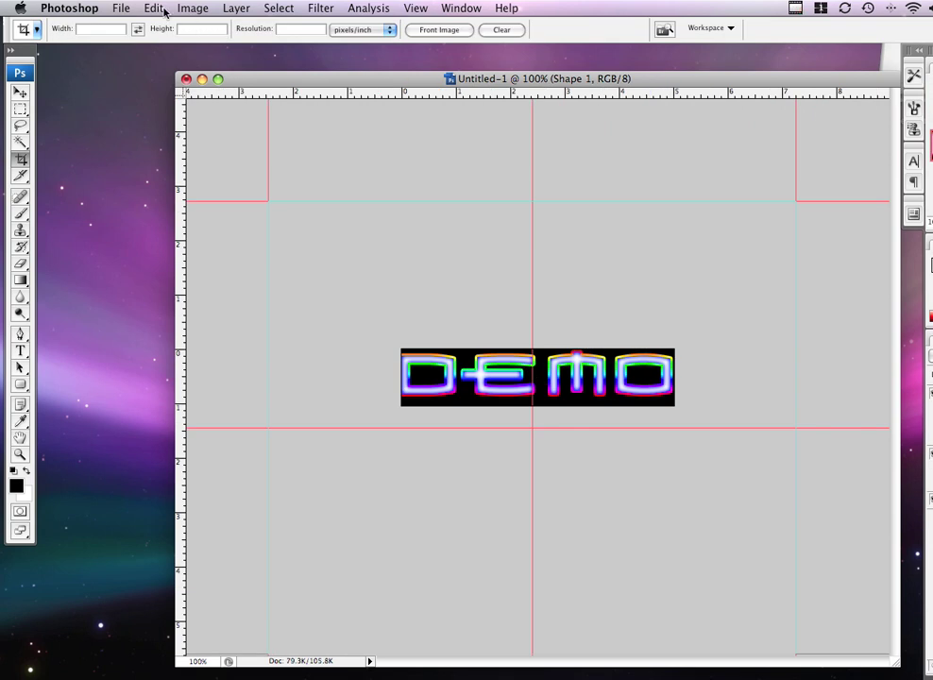
pyautogui.click(153, 9)
pyautogui.click(186, 53)
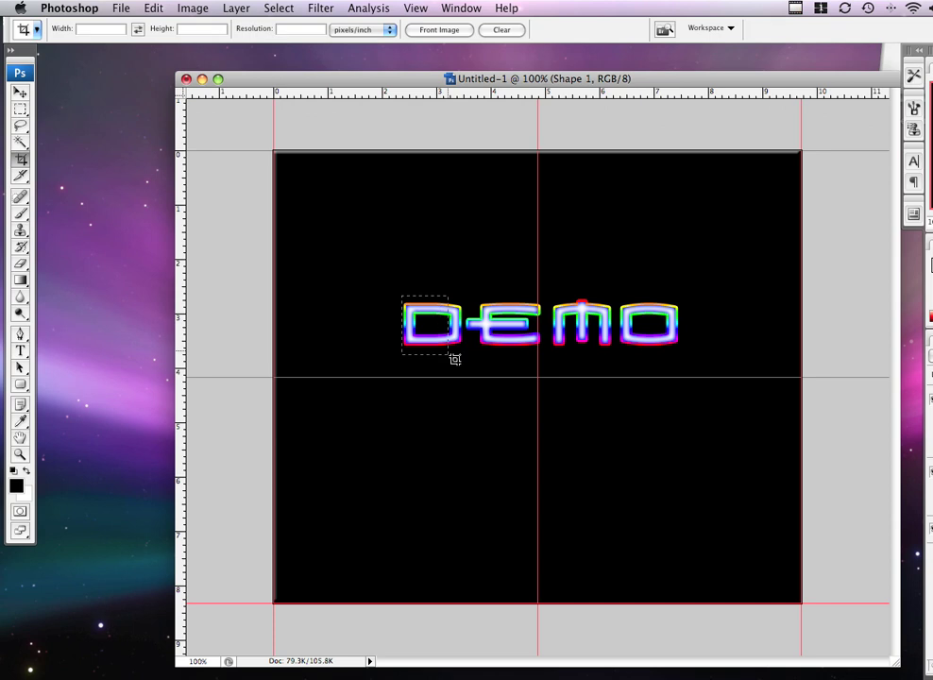
pyautogui.moveTo(451, 355); pyautogui.dragTo(672, 350)
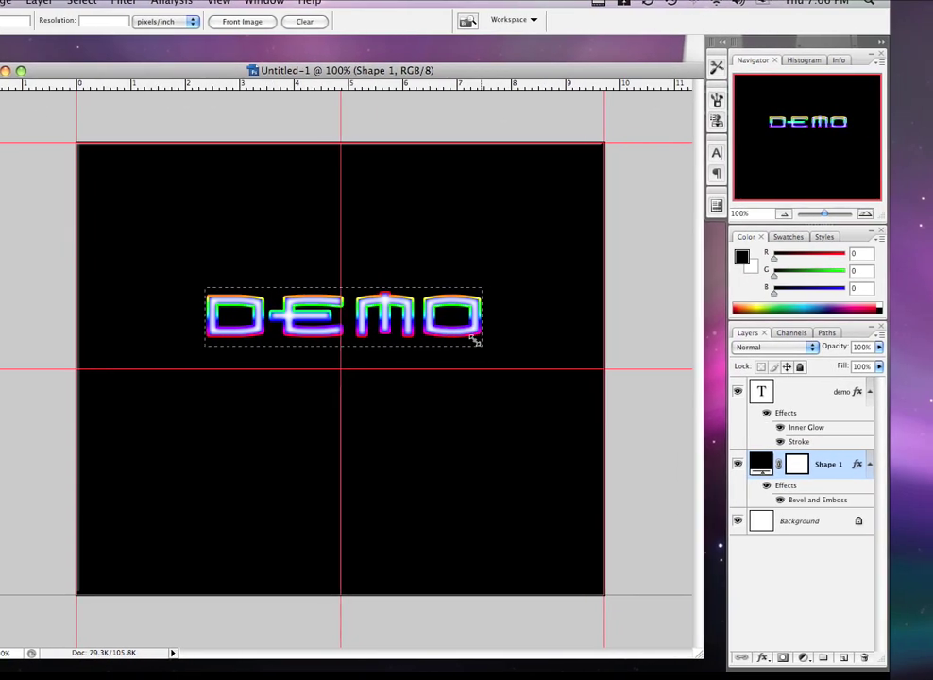
pyautogui.moveTo(476, 342); pyautogui.dragTo(475, 340)
pyautogui.press('Return')
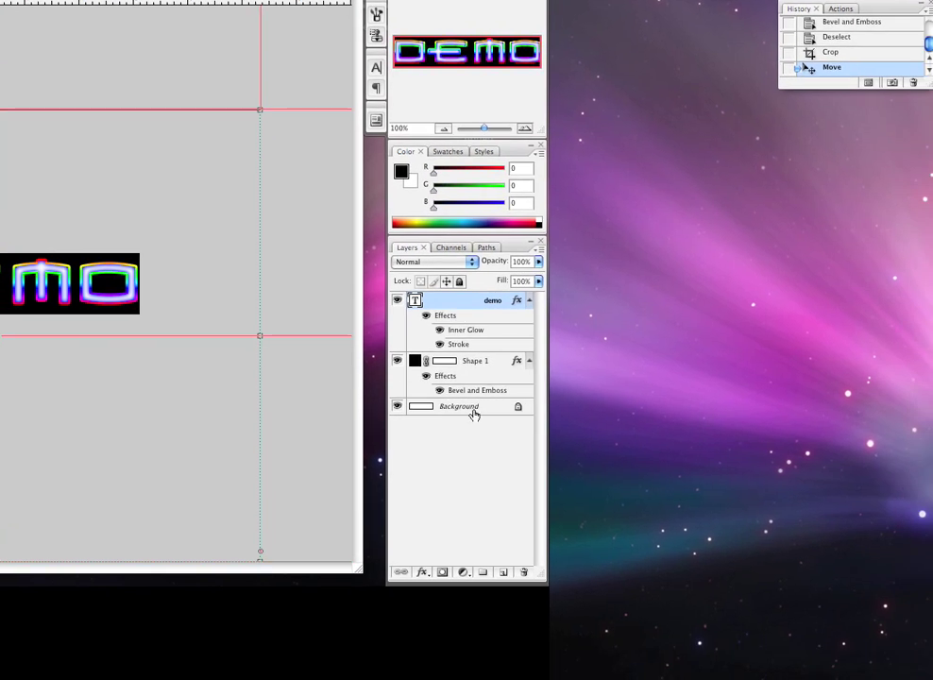
# Select all three layers and flatten them into a single Background layer.
pyautogui.keyDown('shift'); pyautogui.click(466, 410); pyautogui.keyUp('shift')
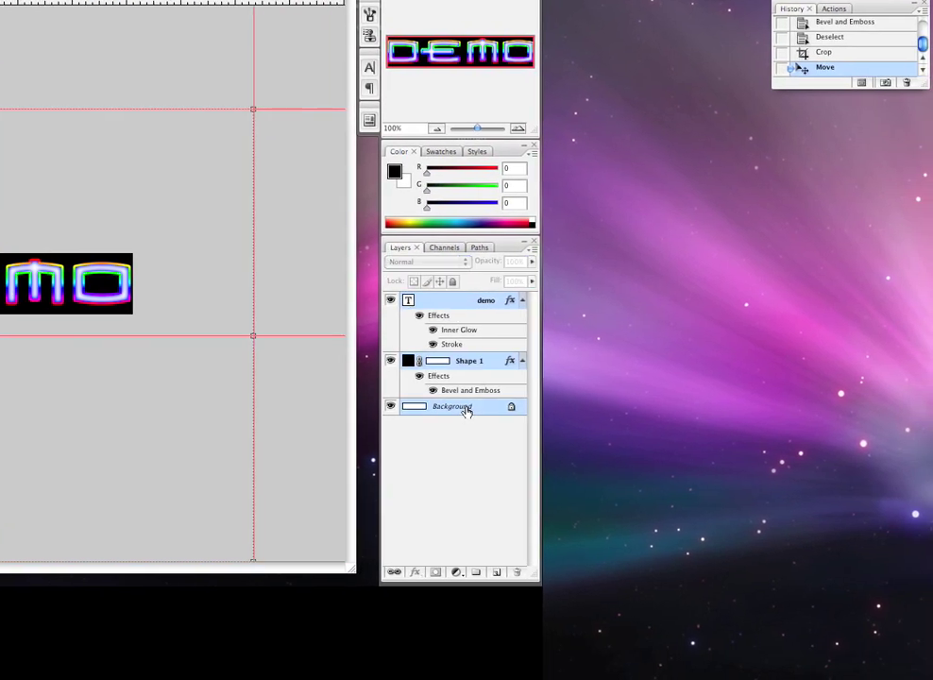
pyautogui.rightClick(466, 409)
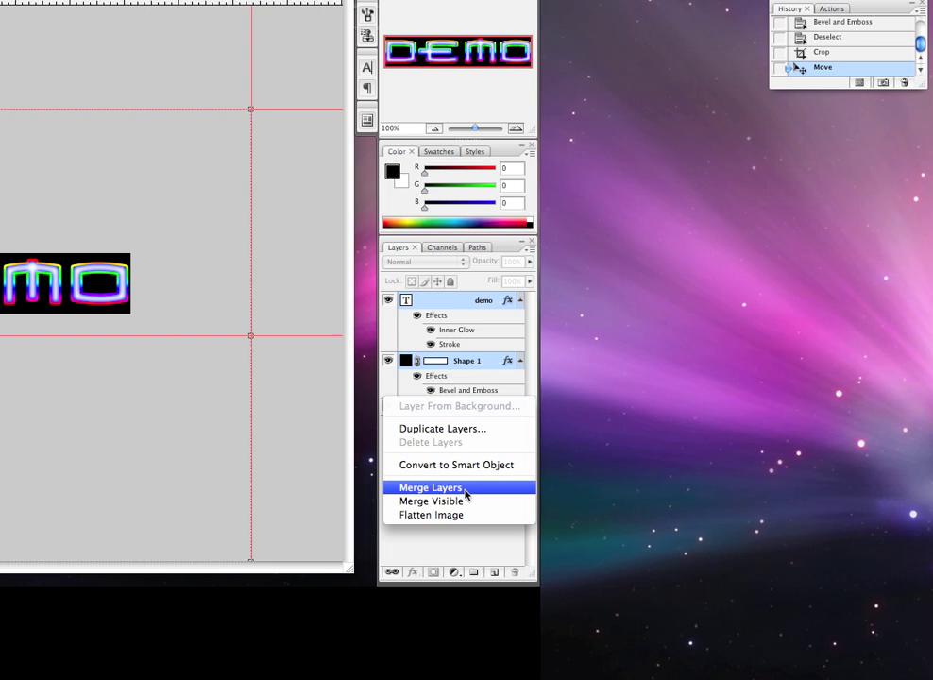
pyautogui.click(458, 514)
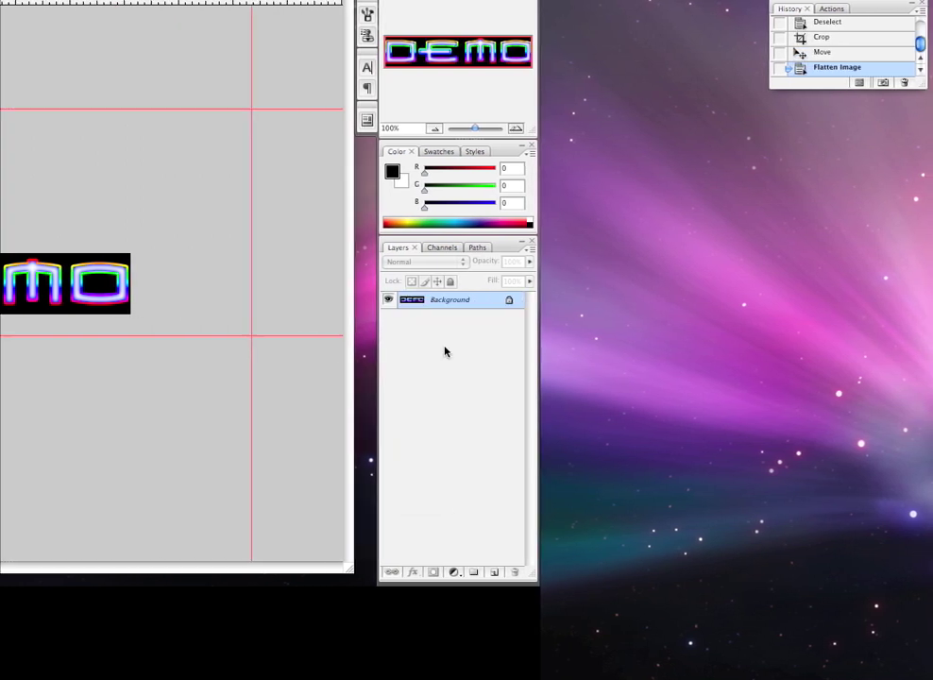